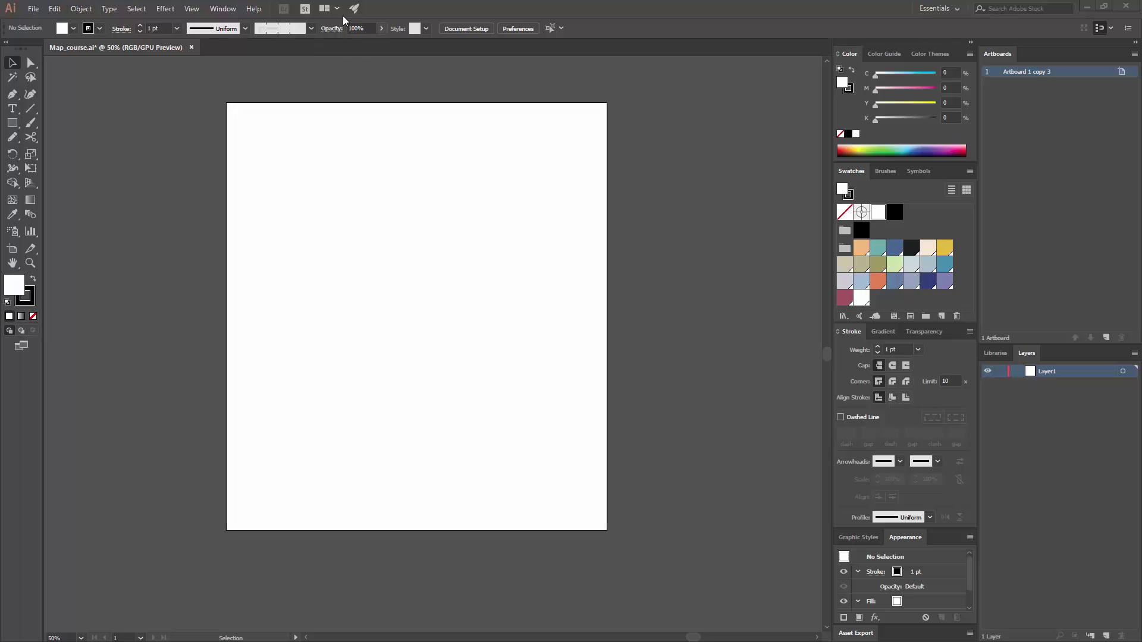
# Step: Set up a new document in RGB colour, then cancel without creating it
pyautogui.click(33, 8)
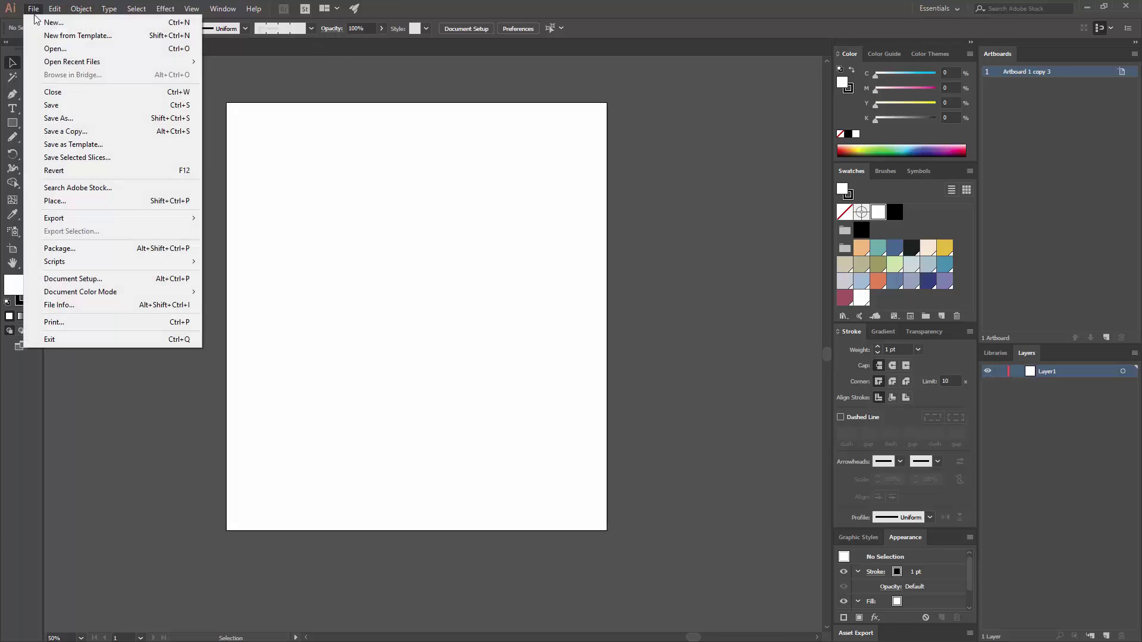
pyautogui.click(138, 25)
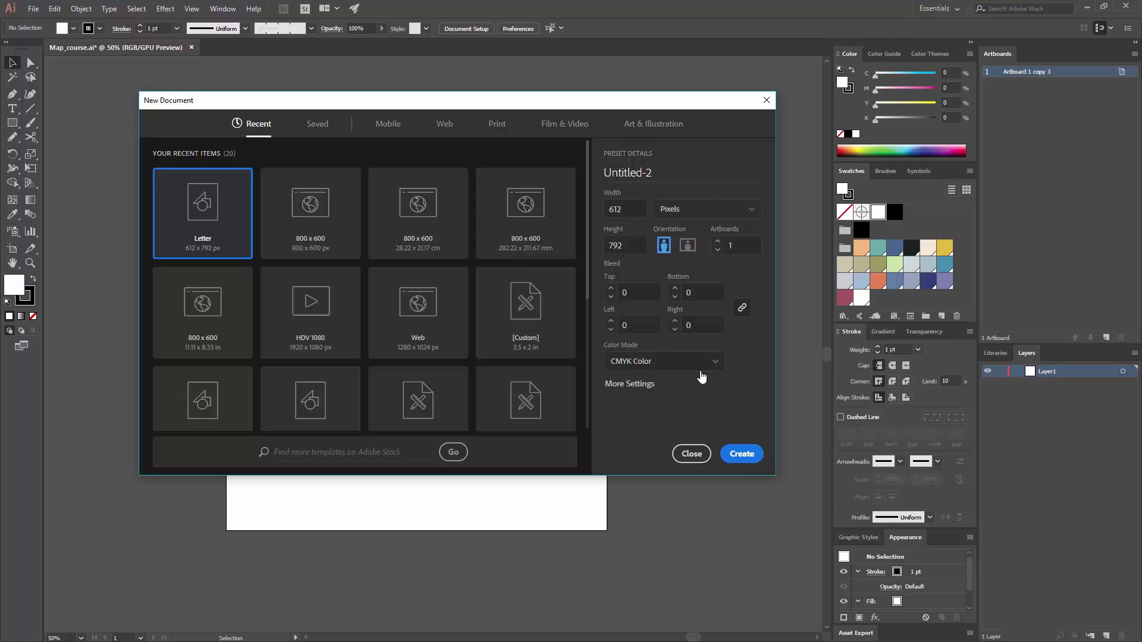
pyautogui.click(684, 362)
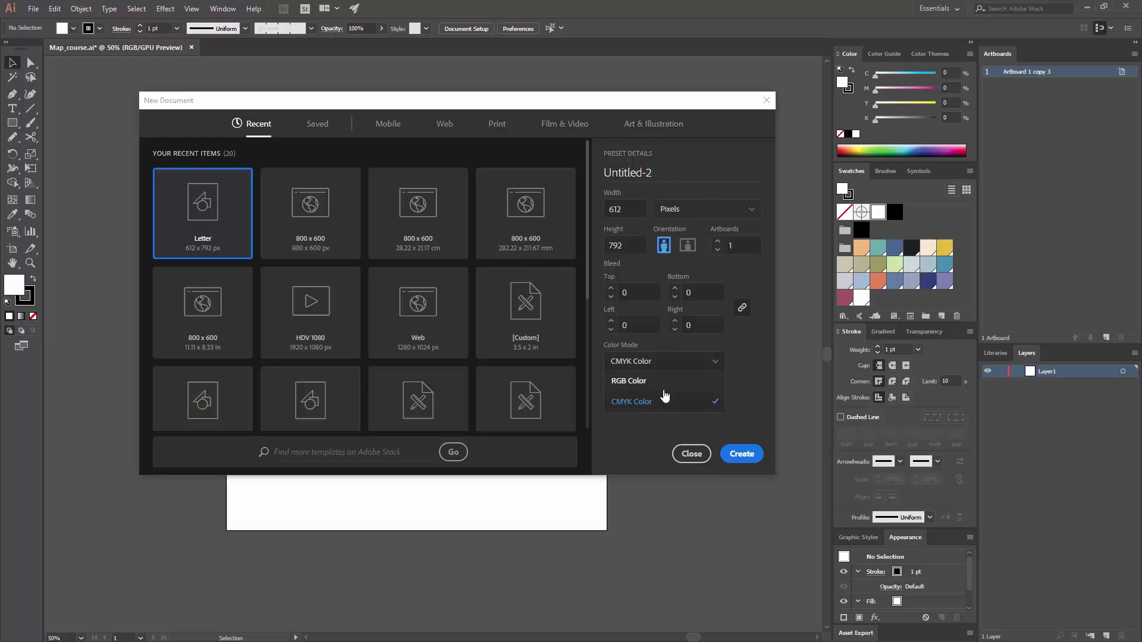
pyautogui.click(665, 381)
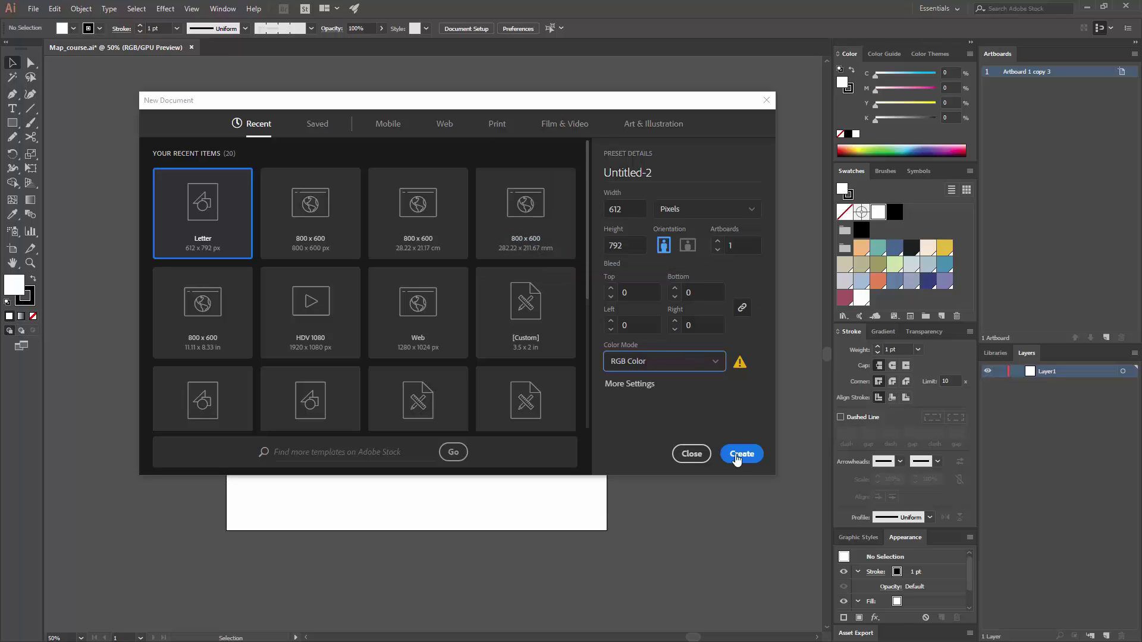
pyautogui.click(705, 455)
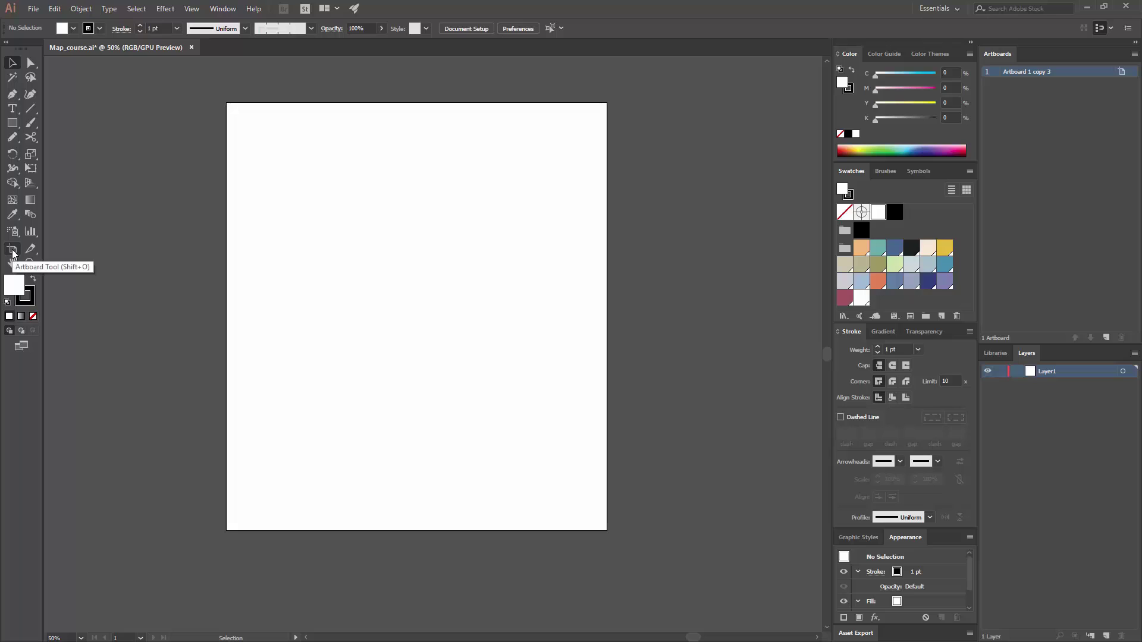
# Step: Drag the artboard's top edge down, undo the resize, and return to the Selection tool
pyautogui.click(12, 253)
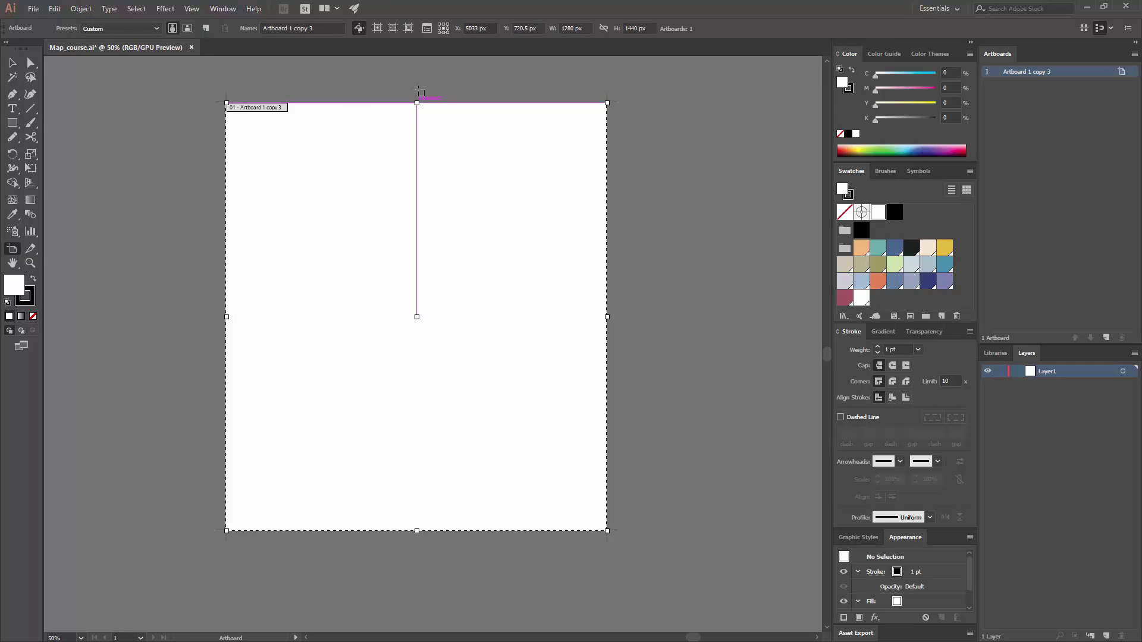
pyautogui.moveTo(416, 101)
pyautogui.mouseDown()
pyautogui.moveTo(406, 234)
pyautogui.moveTo(416, 126)
pyautogui.mouseUp()
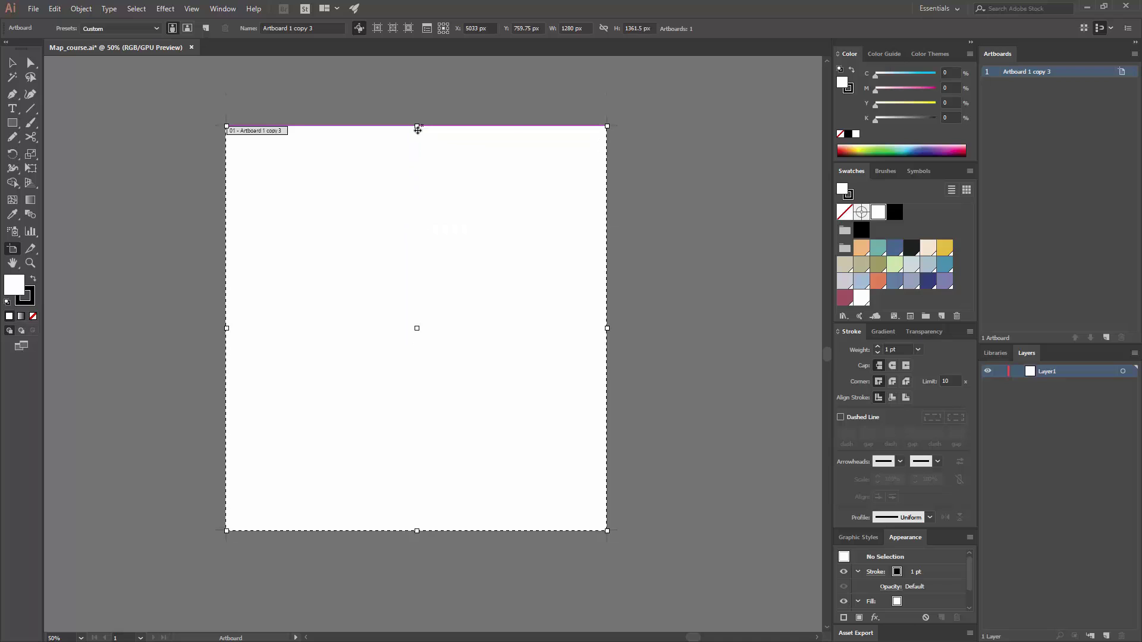
pyautogui.hotkey('ctrl', 'z')
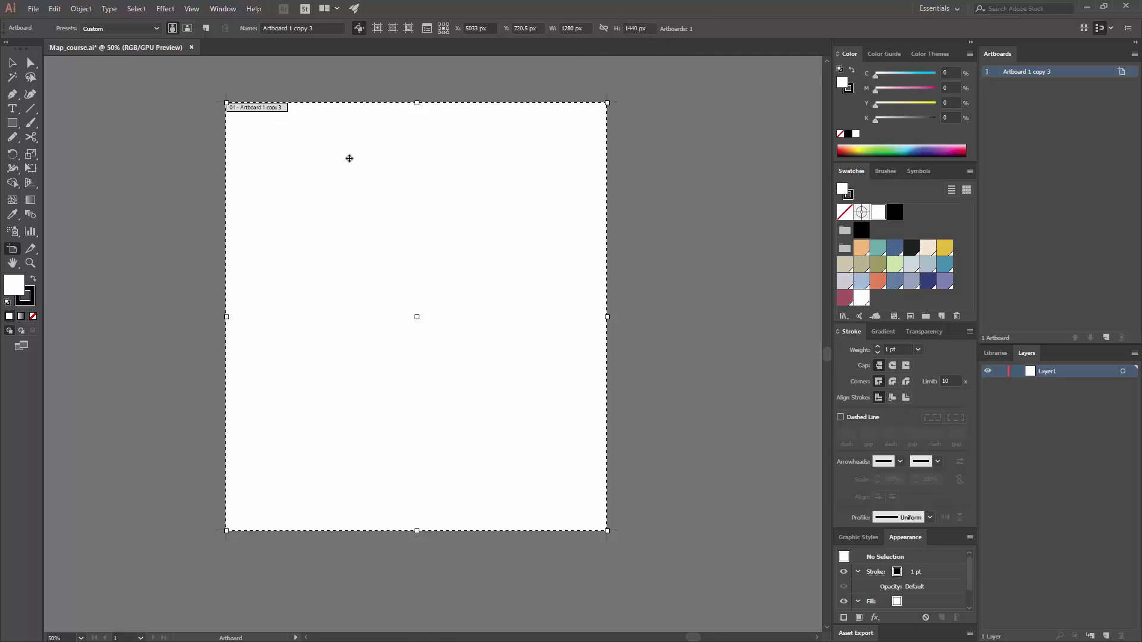
pyautogui.click(12, 63)
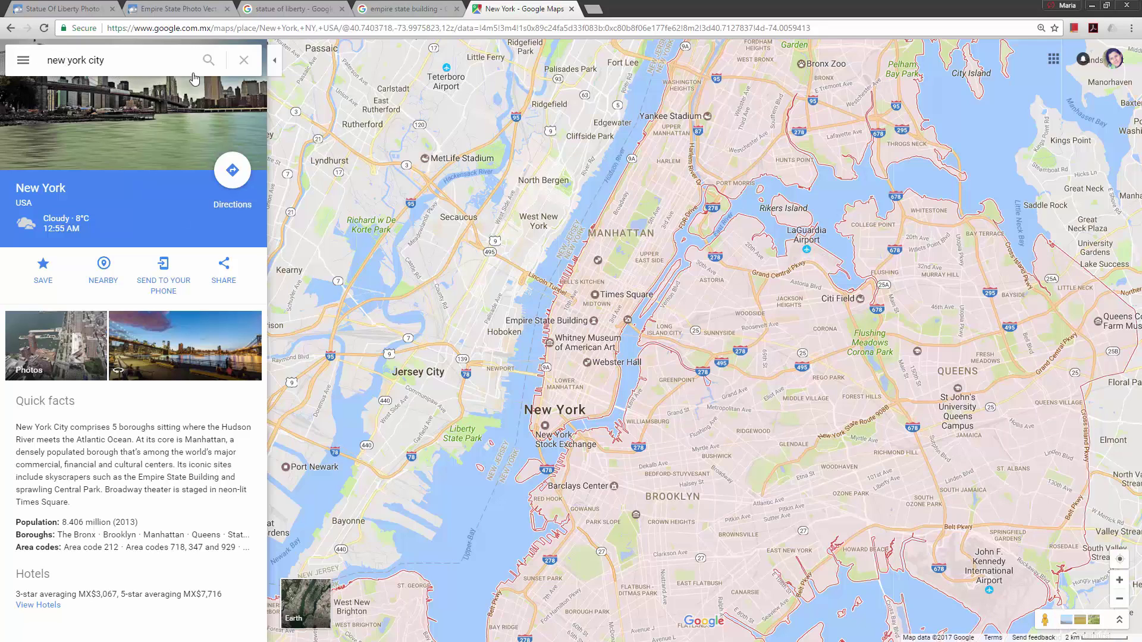
pyautogui.scroll(1, 631, 403)
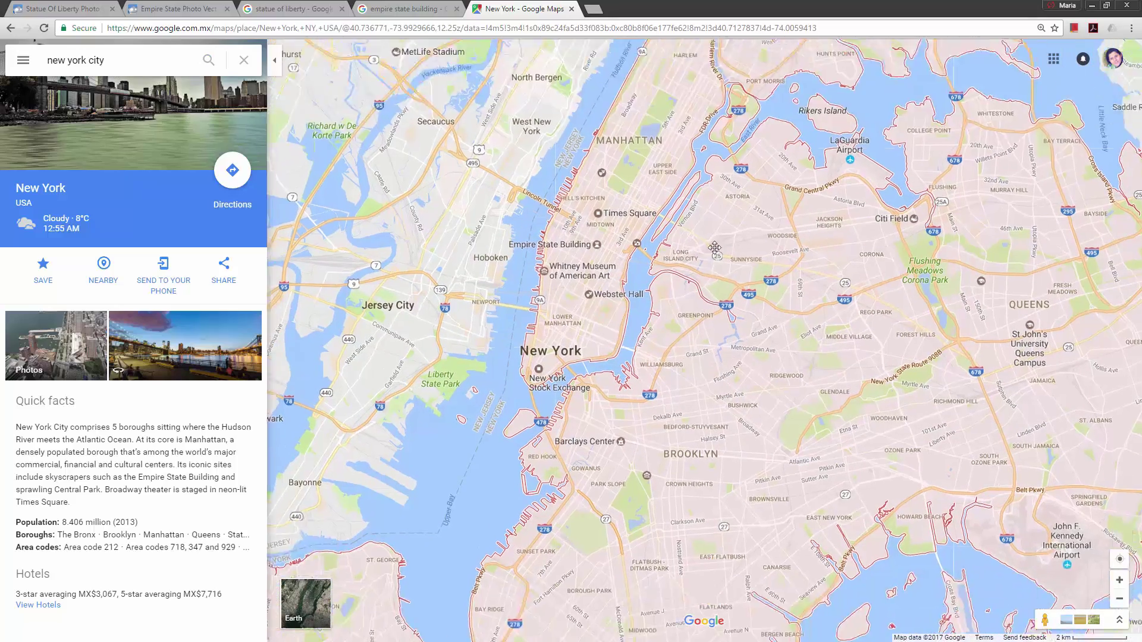
# Step: Pan around New York until Central Park, Midtown and Lower Manhattan fill the map
pyautogui.moveTo(696, 379); pyautogui.dragTo(696, 202)
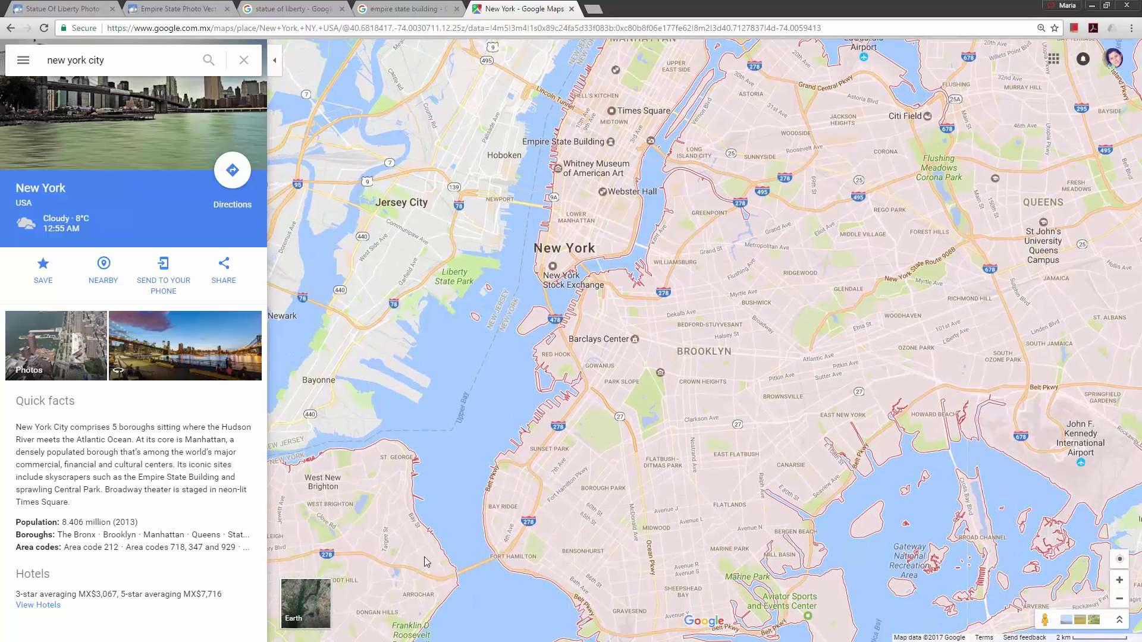
pyautogui.moveTo(569, 389)
pyautogui.mouseDown()
pyautogui.moveTo(625, 198)
pyautogui.moveTo(892, 267)
pyautogui.mouseUp()
pyautogui.moveTo(473, 345); pyautogui.dragTo(545, 134)
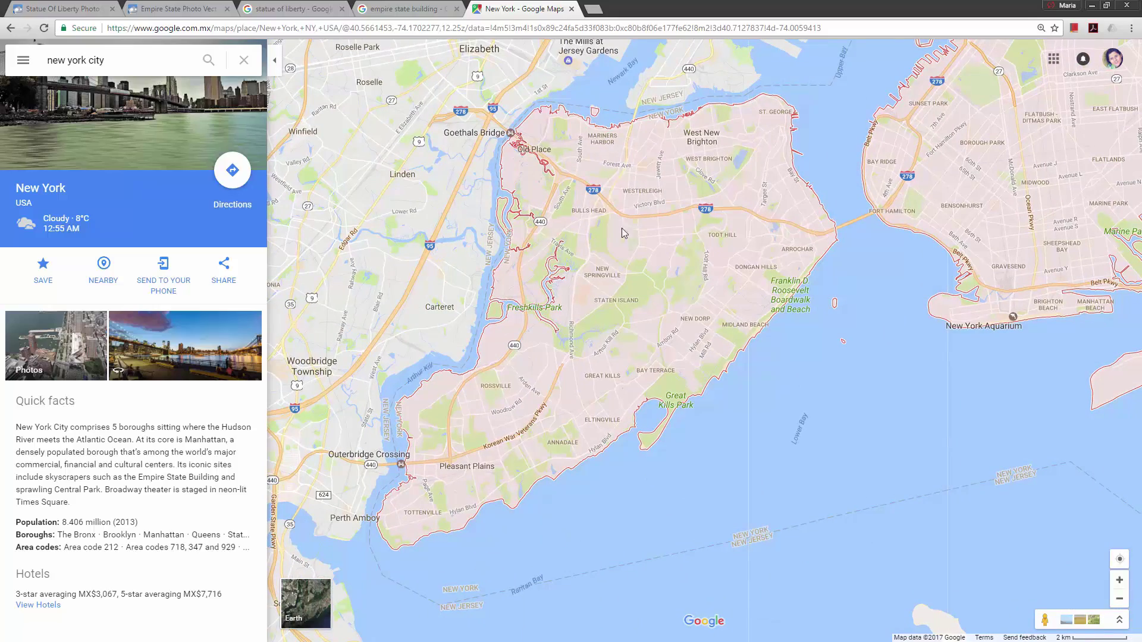
pyautogui.scroll(-2, 626, 233)
pyautogui.moveTo(759, 191); pyautogui.dragTo(767, 276)
pyautogui.scroll(-2, 768, 276)
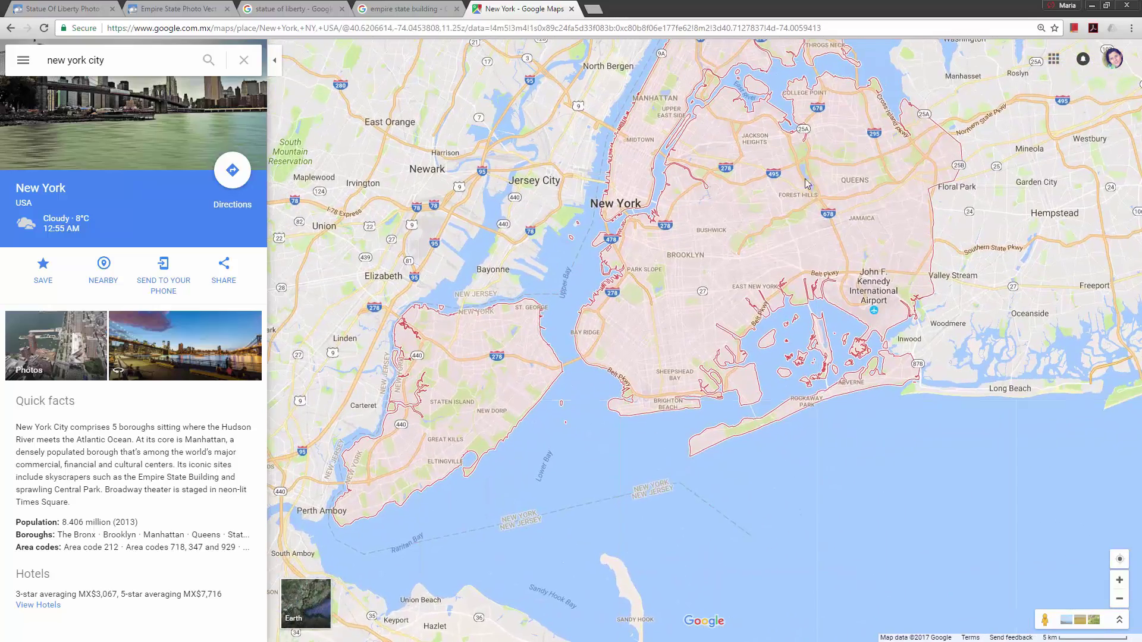
pyautogui.moveTo(783, 188)
pyautogui.mouseDown()
pyautogui.moveTo(782, 232)
pyautogui.moveTo(760, 271)
pyautogui.mouseUp()
pyautogui.scroll(2, 636, 250)
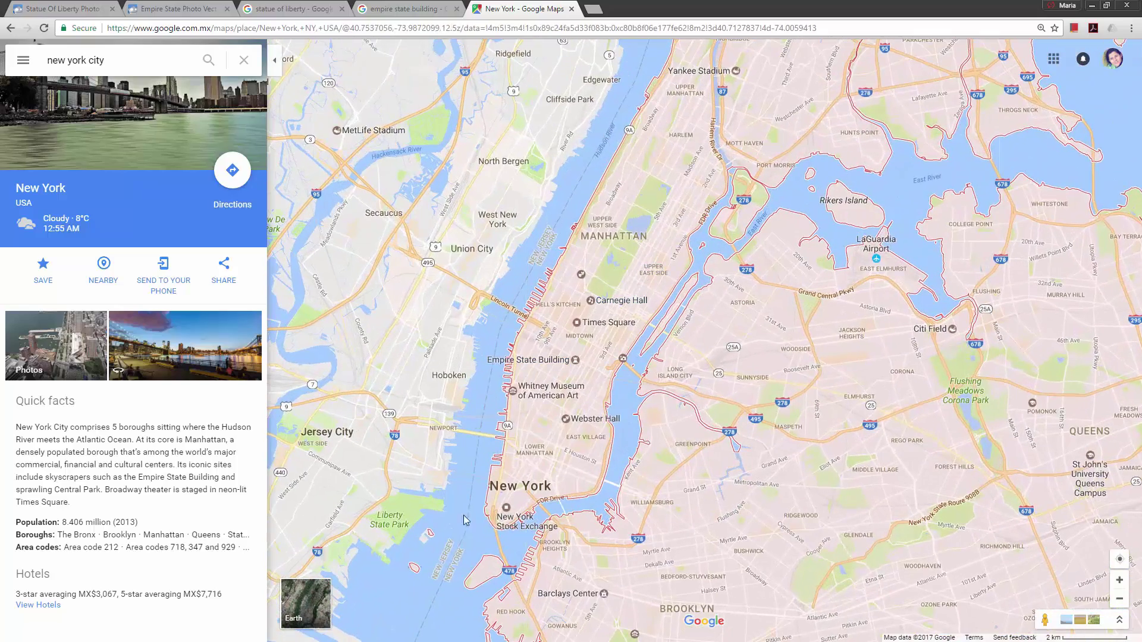
pyautogui.moveTo(494, 422); pyautogui.dragTo(521, 382)
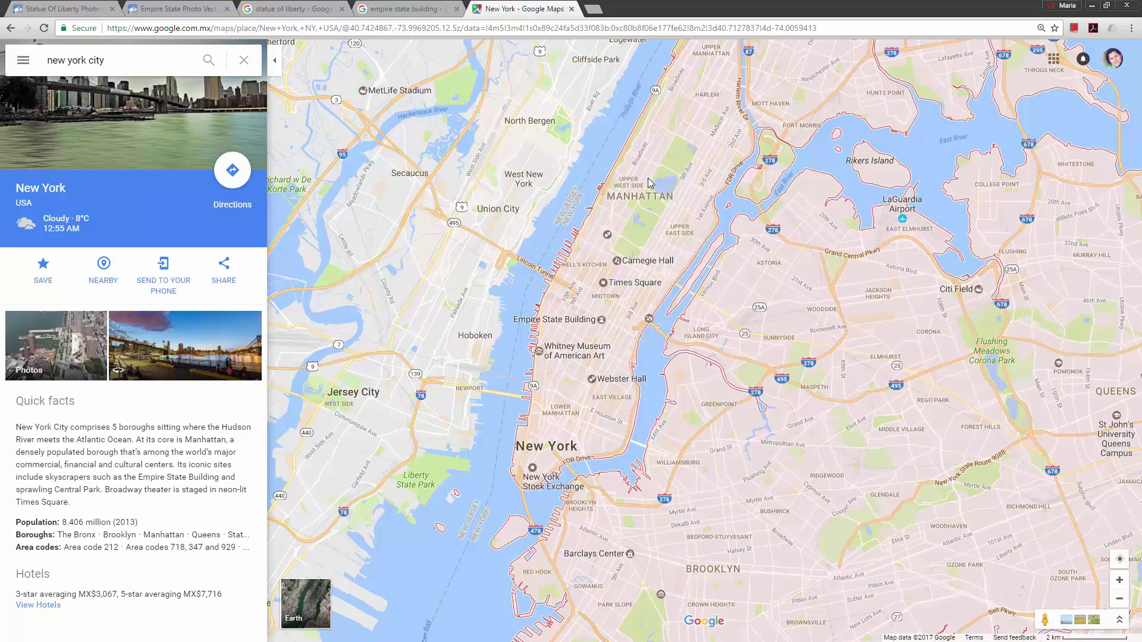
pyautogui.moveTo(611, 407); pyautogui.dragTo(658, 307)
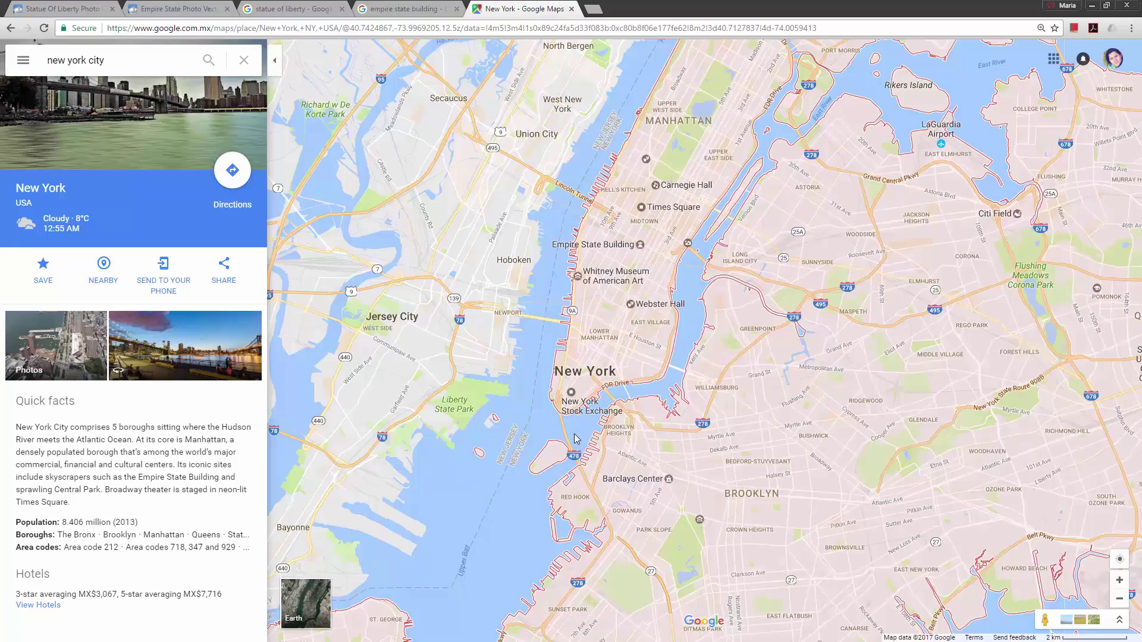
pyautogui.scroll(1, 576, 439)
pyautogui.scroll(3, 576, 438)
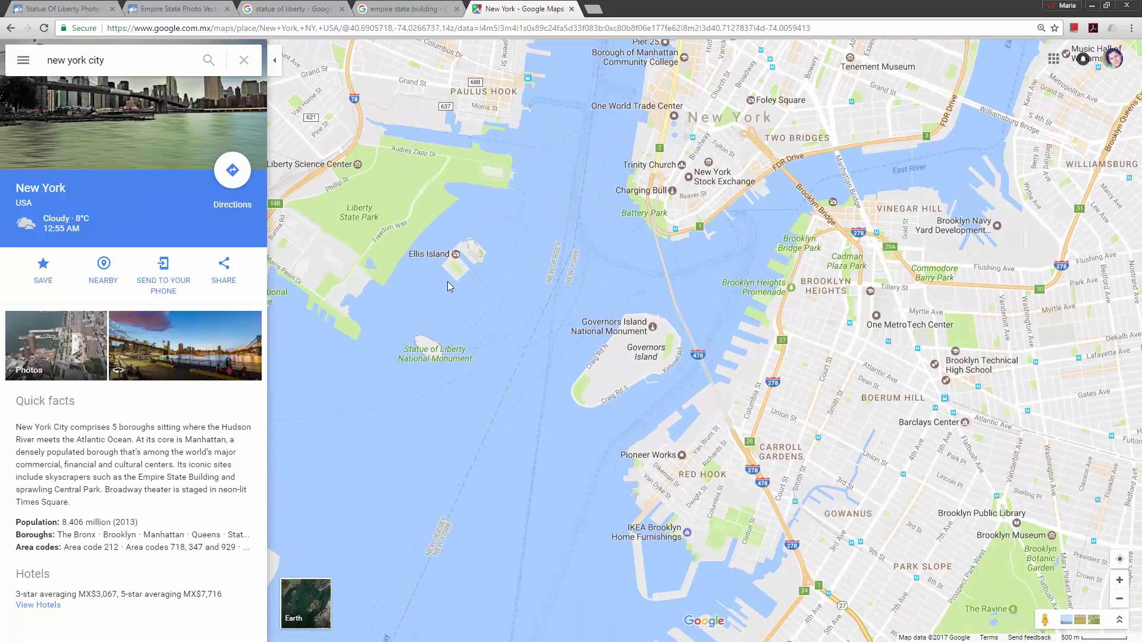
pyautogui.scroll(-2, 701, 338)
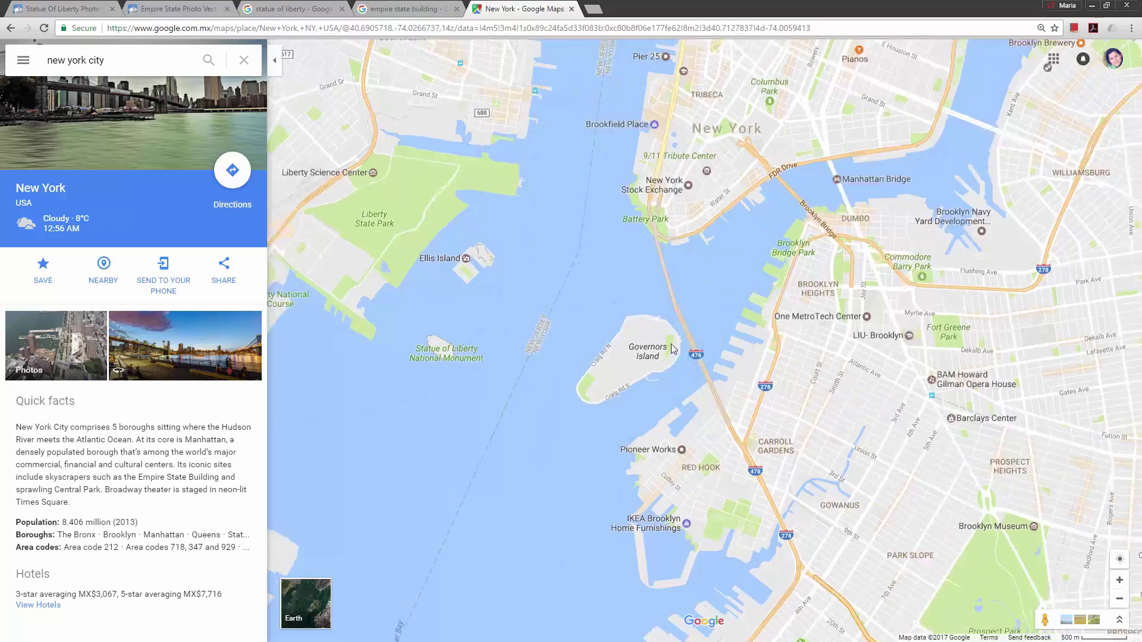
pyautogui.scroll(-2, 625, 385)
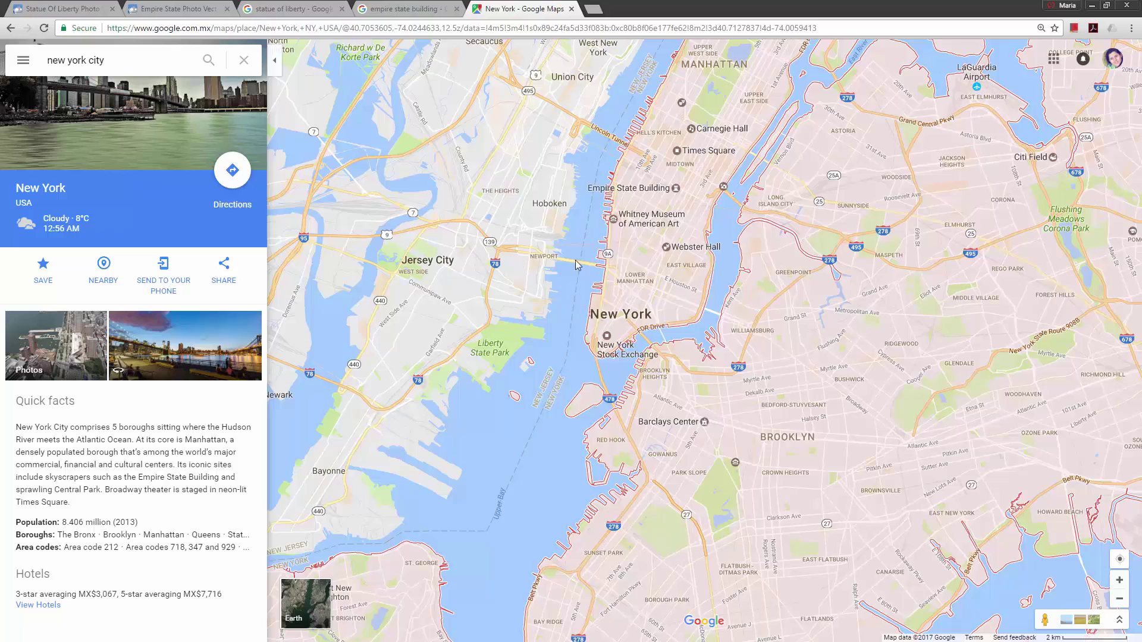
pyautogui.scroll(1, 543, 411)
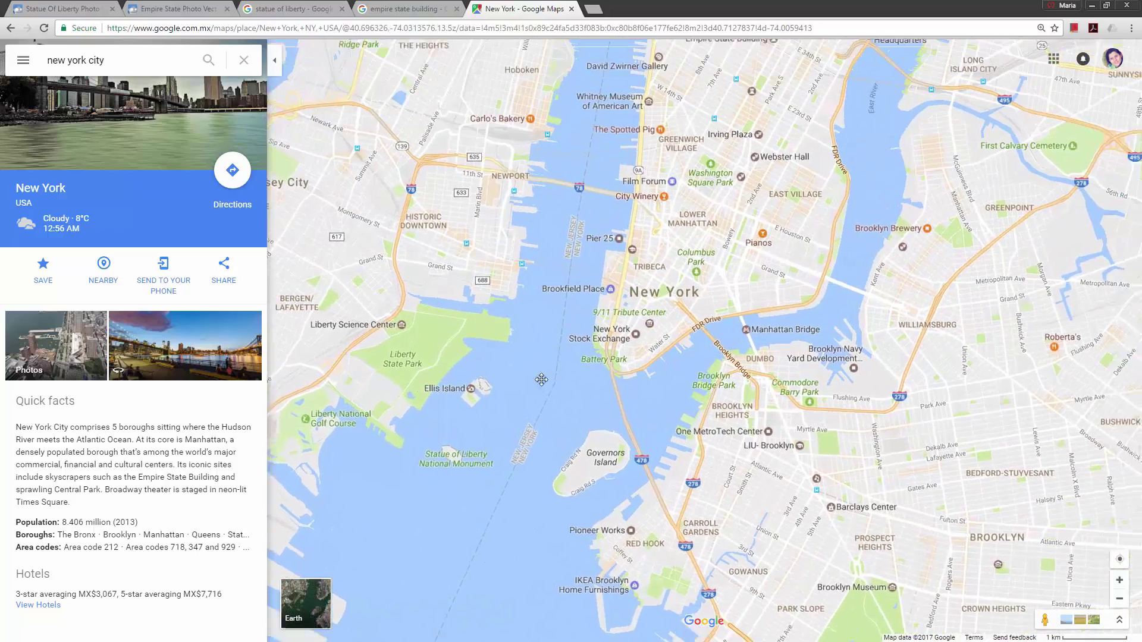
pyautogui.moveTo(610, 288); pyautogui.dragTo(508, 433)
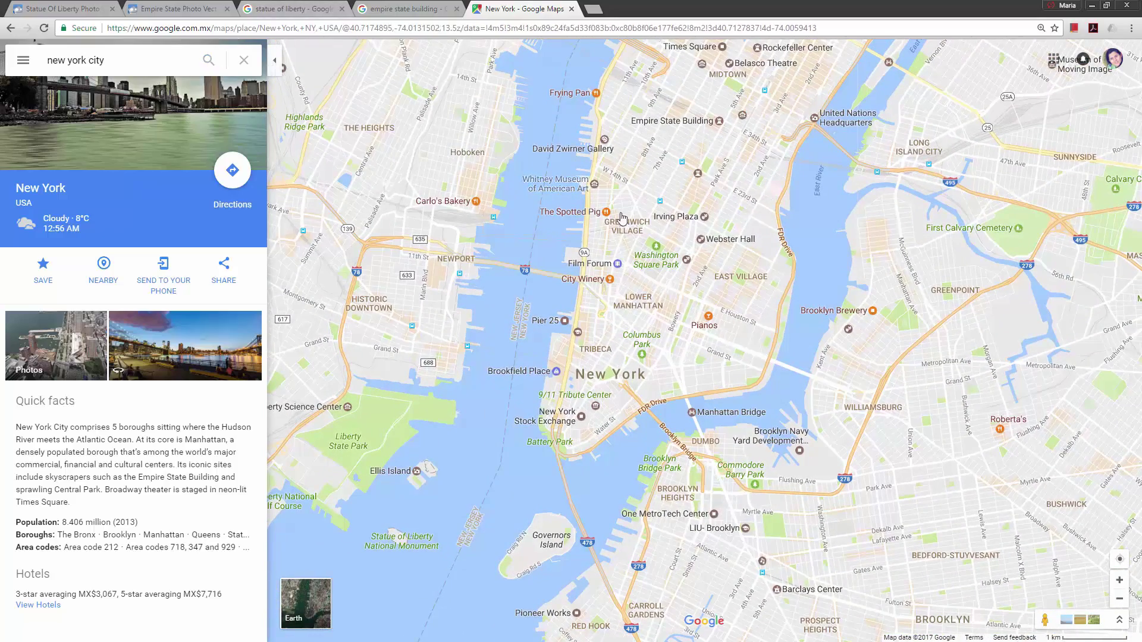
pyautogui.moveTo(720, 122); pyautogui.dragTo(648, 218)
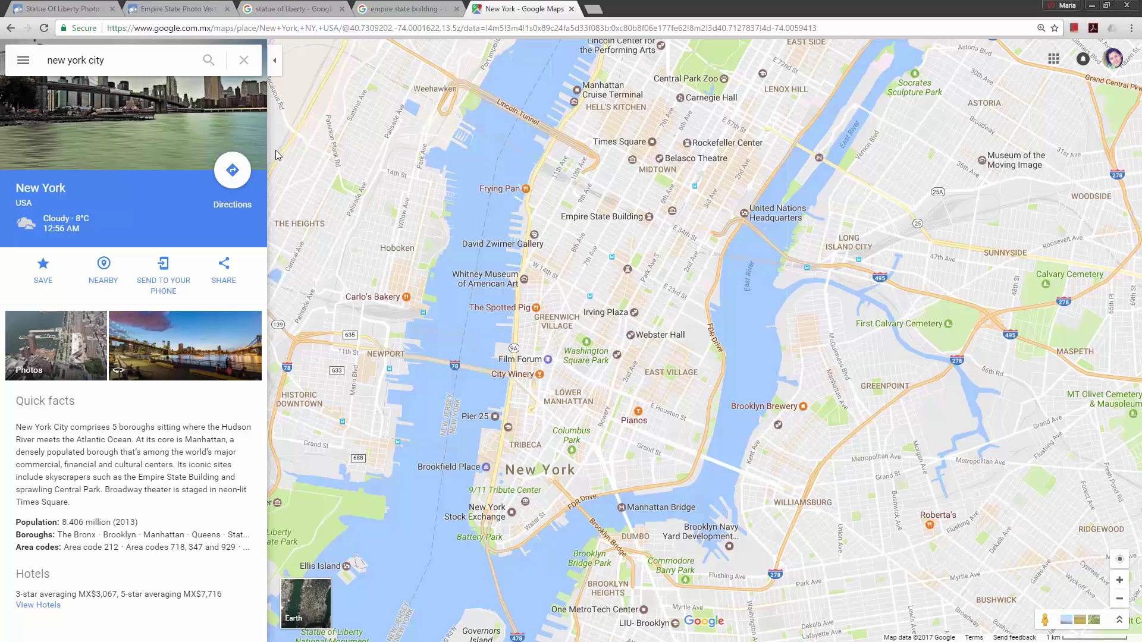
# Step: View the Freepik 'Statue Of Liberty Photo' results, then the 'Empire State Photo' results
pyautogui.click(75, 6)
pyautogui.scroll(5, 315, 206)
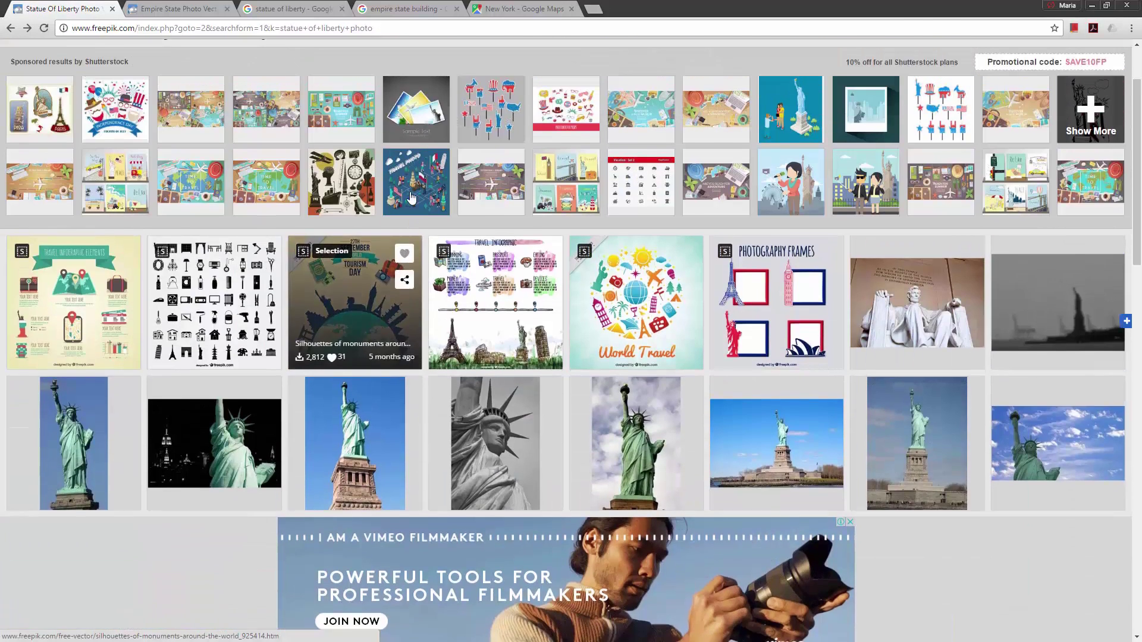
pyautogui.scroll(2, 314, 206)
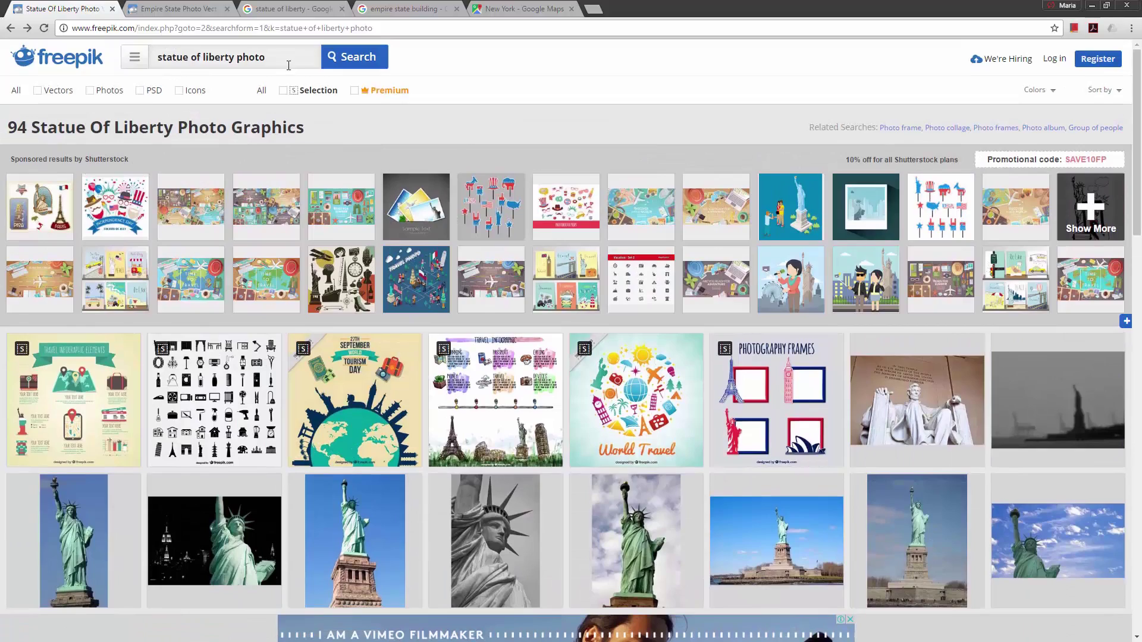
pyautogui.scroll(-4, 579, 438)
pyautogui.scroll(-4, 579, 438)
pyautogui.scroll(-2, 625, 268)
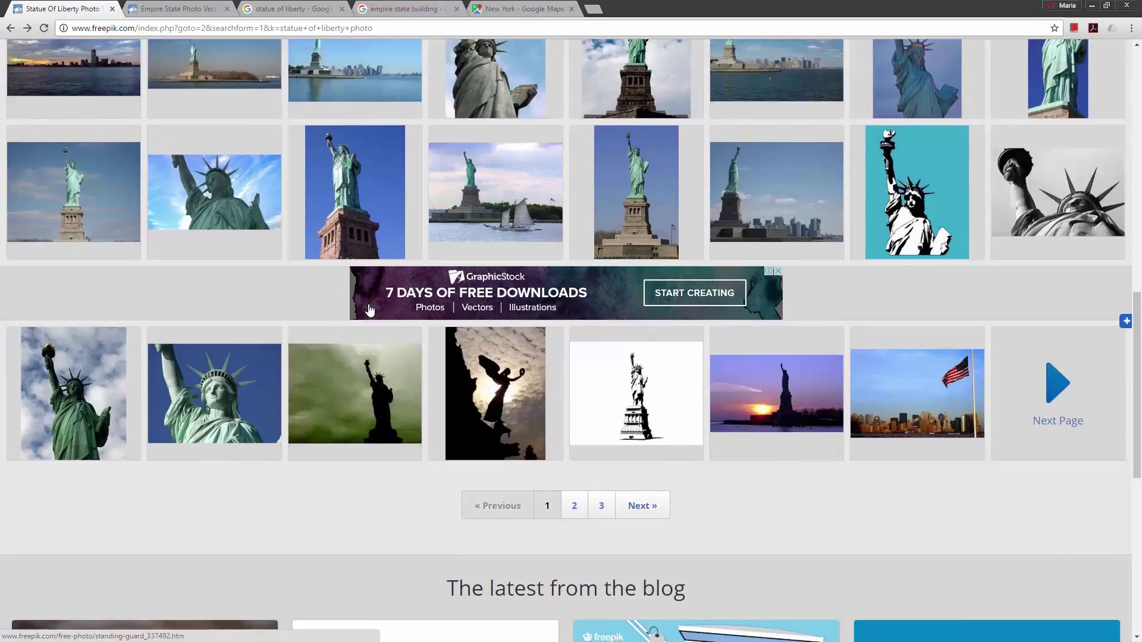
pyautogui.scroll(-2, 631, 253)
pyautogui.scroll(3, 388, 408)
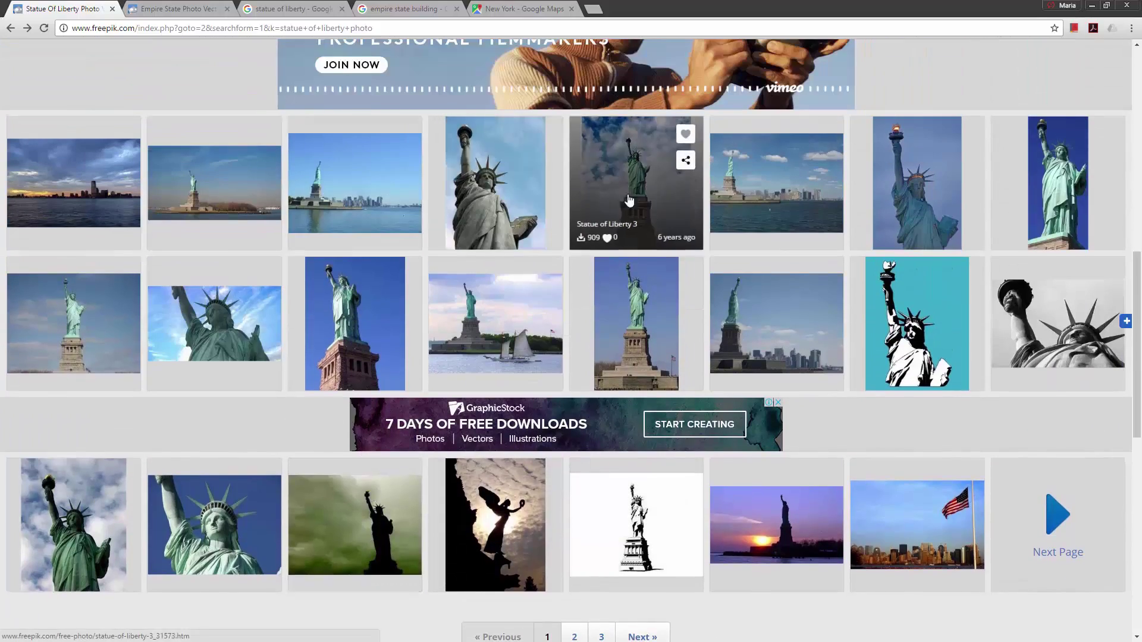
pyautogui.click(174, 9)
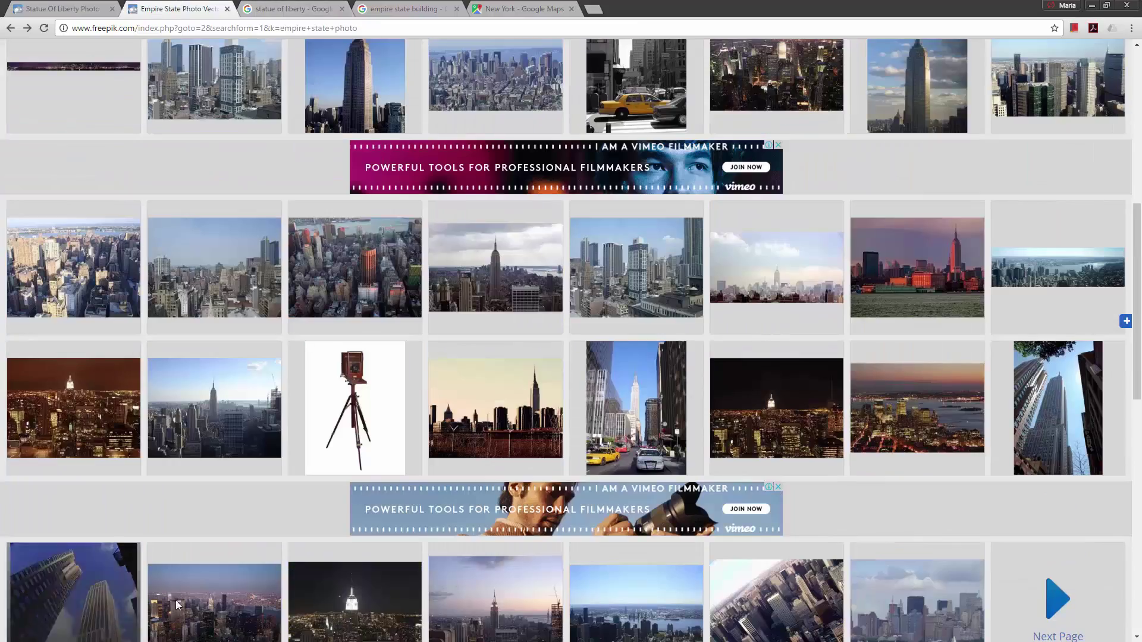
pyautogui.scroll(2, 599, 162)
pyautogui.scroll(-3, 593, 137)
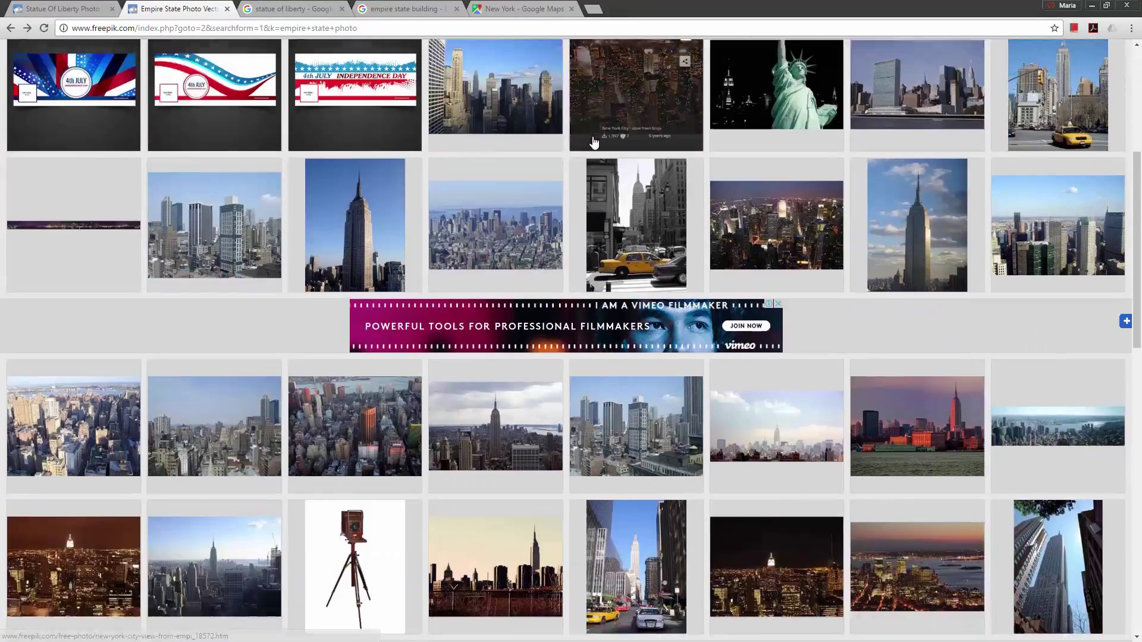
pyautogui.scroll(-5, 477, 304)
pyautogui.scroll(-1, 478, 304)
pyautogui.scroll(3, 702, 281)
pyautogui.scroll(2, 684, 286)
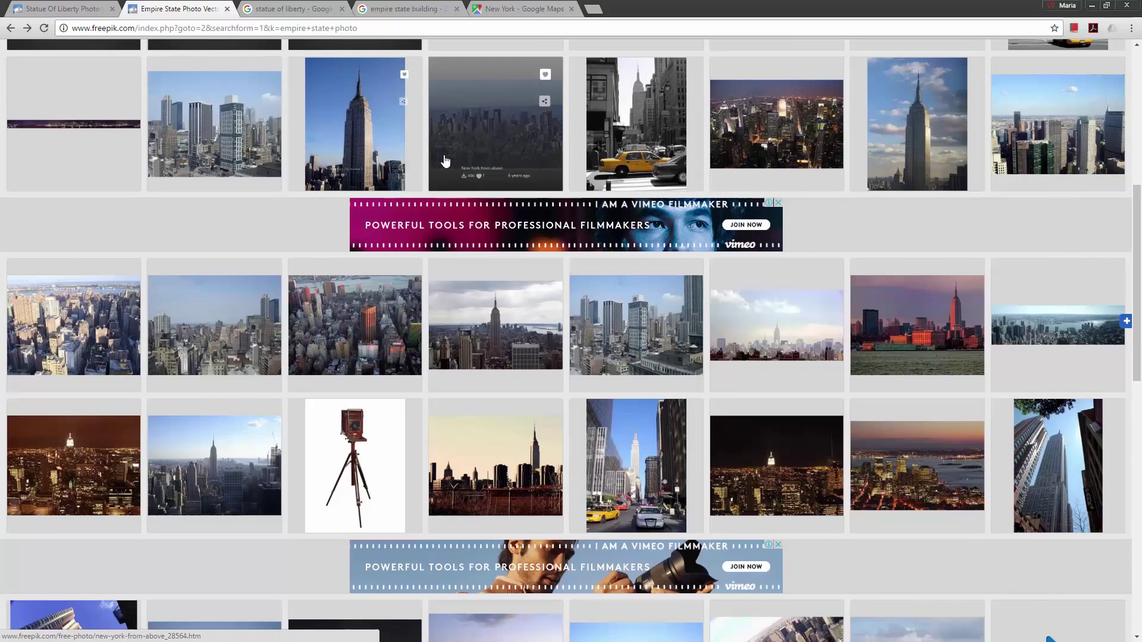
# Step: Preview a large Statue of Liberty photo, then go to the empire state building image results
pyautogui.click(281, 9)
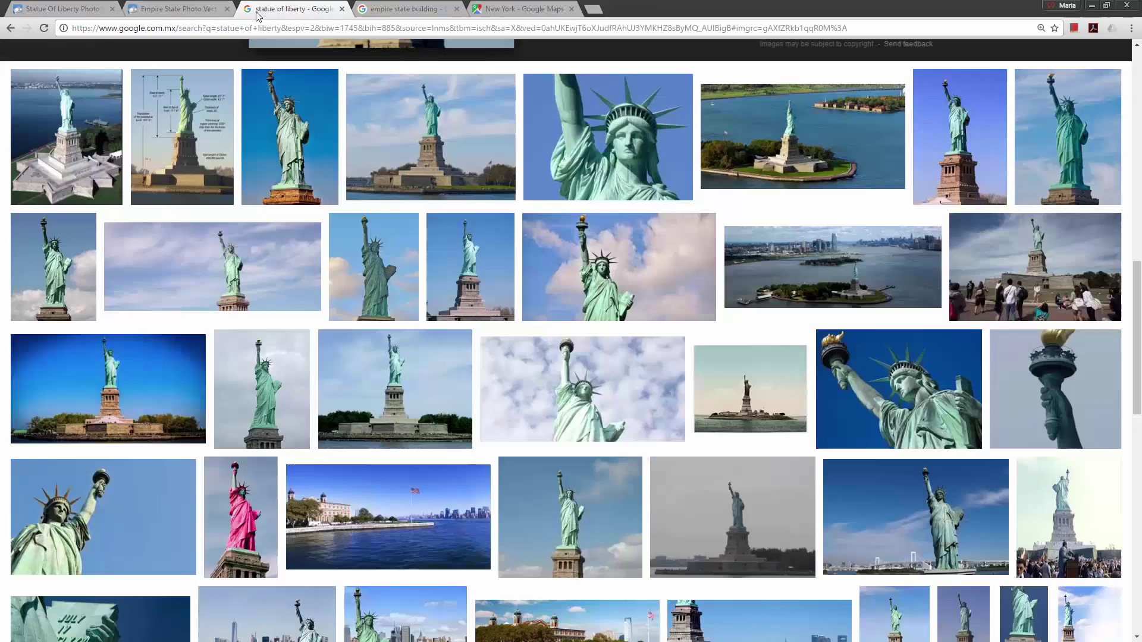
pyautogui.click(559, 296)
pyautogui.scroll(3, 684, 183)
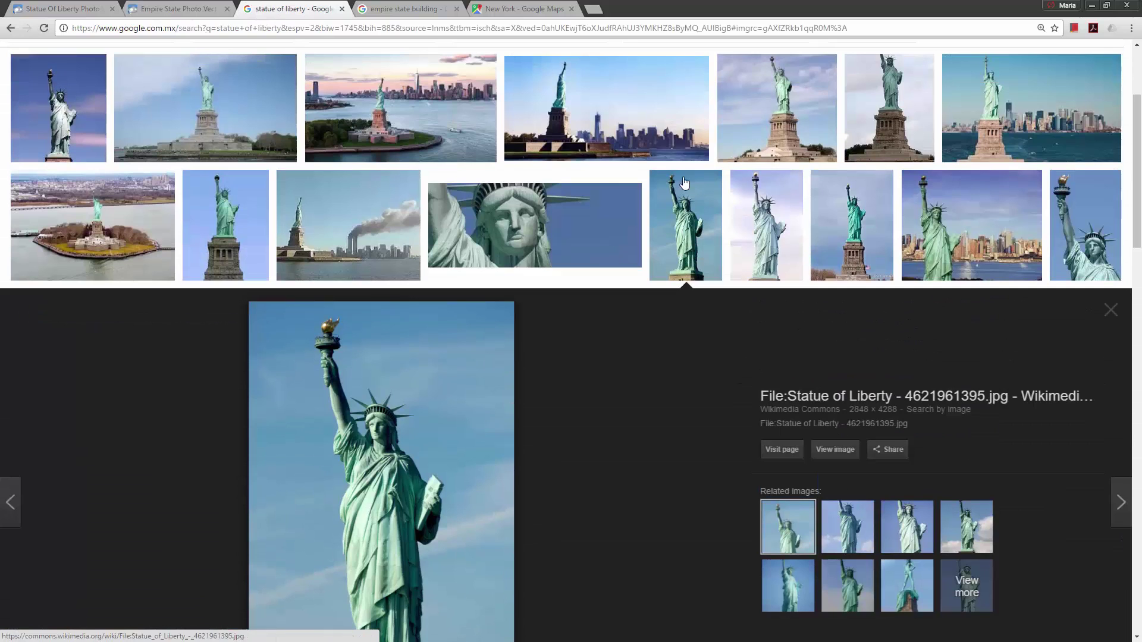
pyautogui.scroll(2, 122, 273)
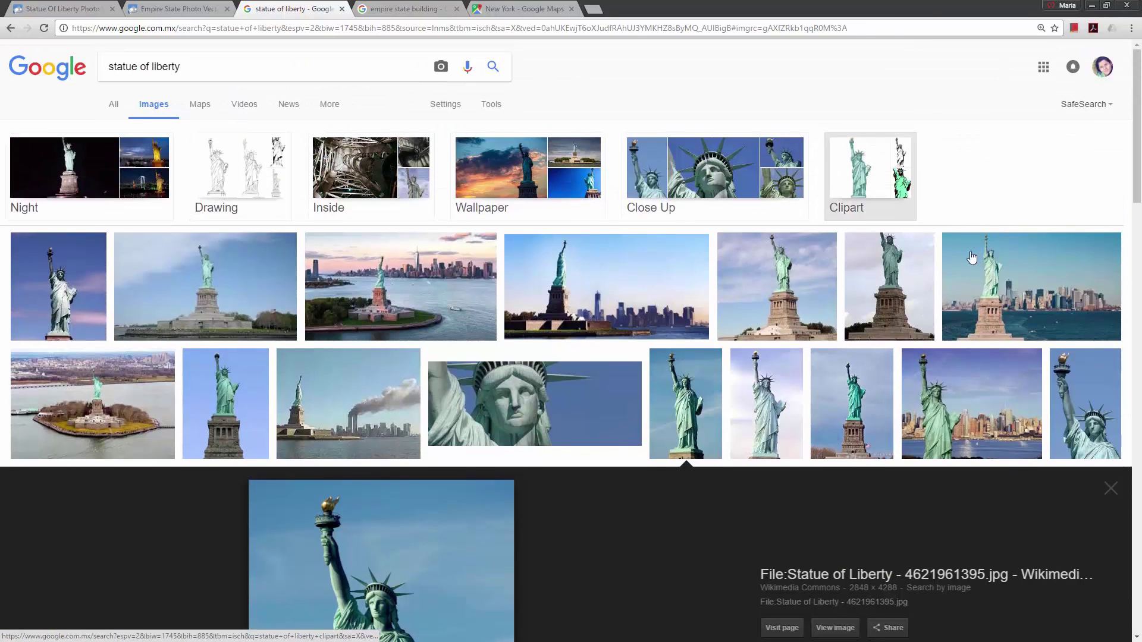
pyautogui.scroll(-3, 463, 546)
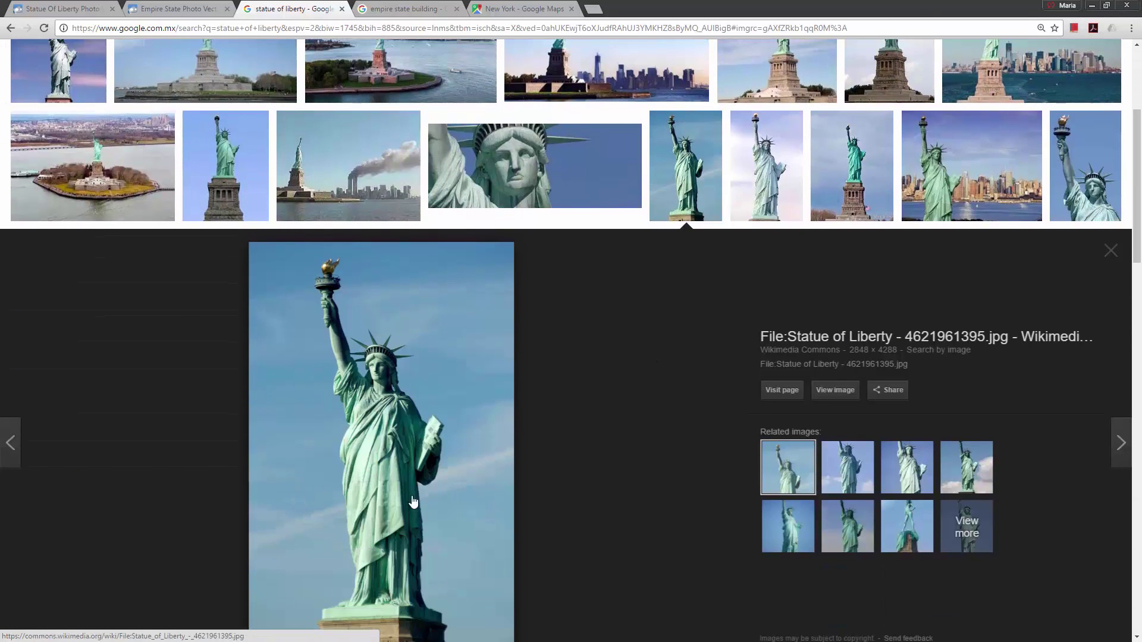
pyautogui.scroll(-2, 600, 376)
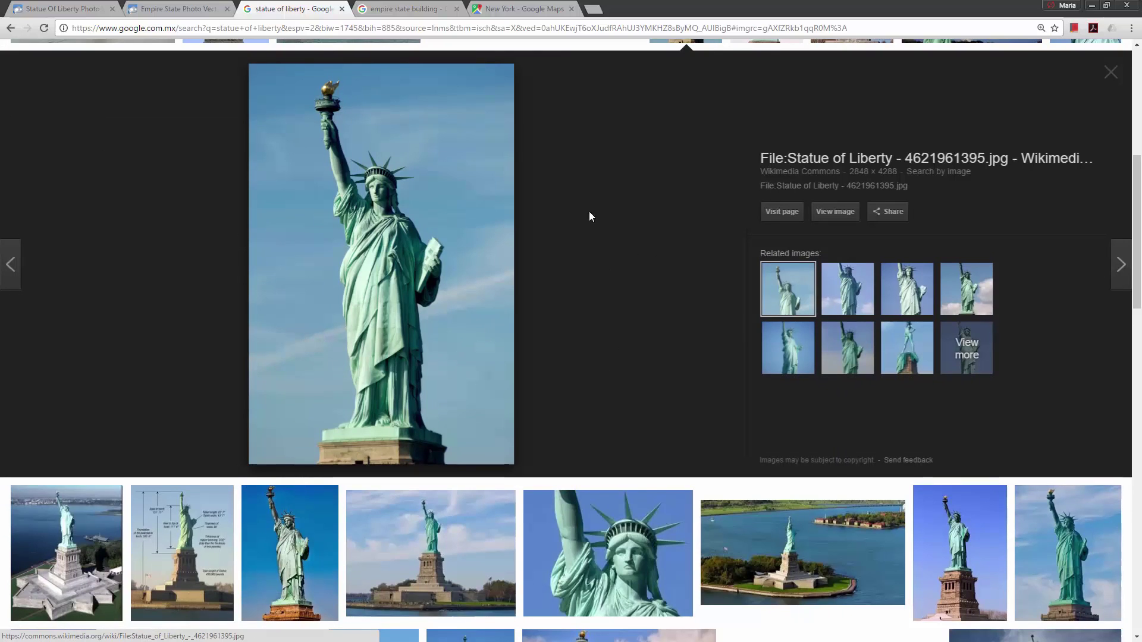
pyautogui.click(406, 9)
pyautogui.scroll(-3, 841, 118)
pyautogui.scroll(-2, 841, 118)
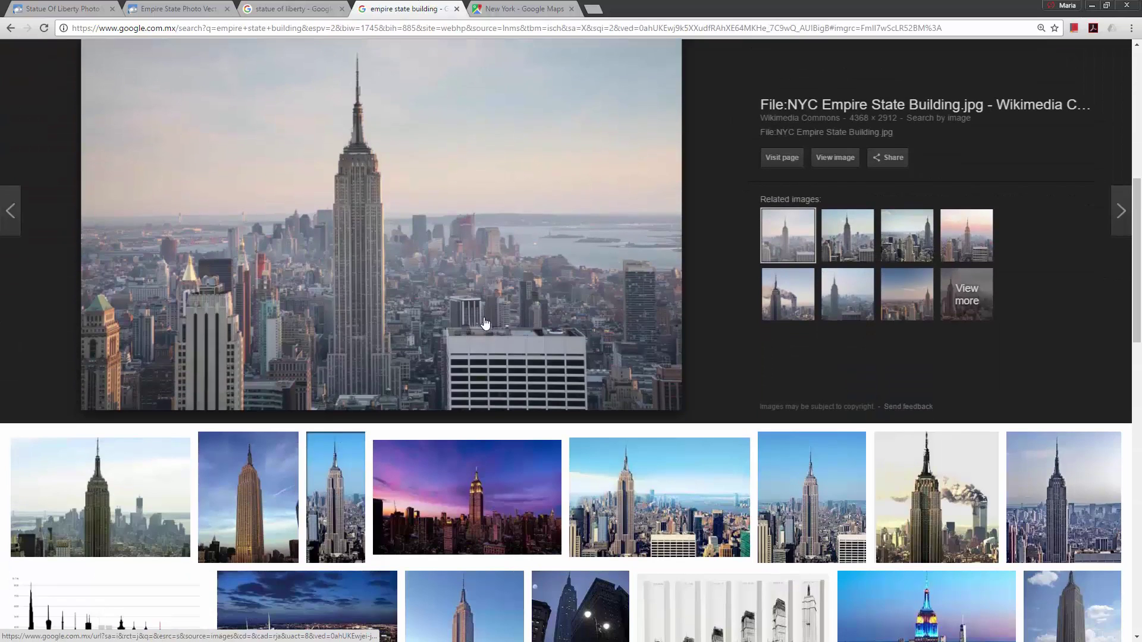
pyautogui.scroll(2, 215, 420)
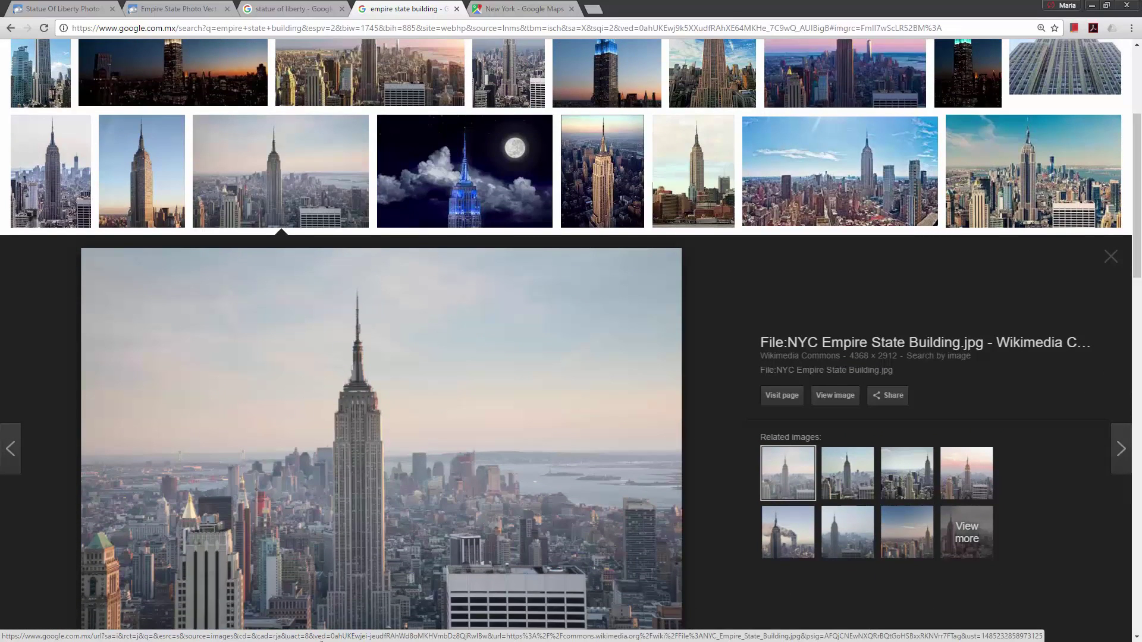
pyautogui.scroll(-2, 468, 515)
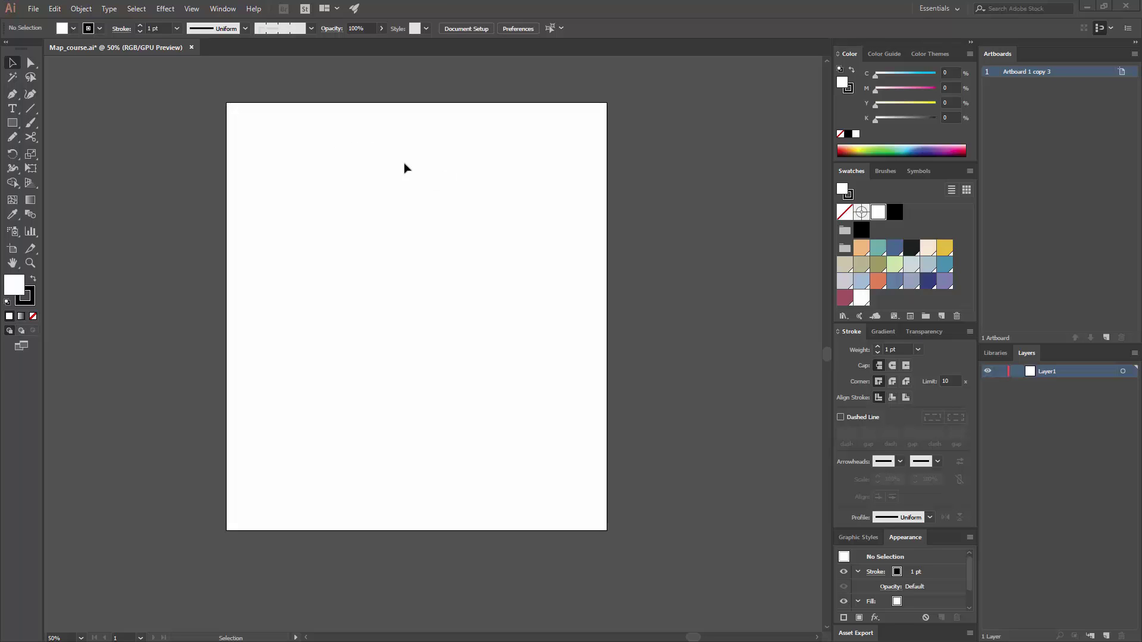
# Step: Place the NYC map, Empire State and Statue of Liberty images from City_Map_course
pyautogui.click(33, 8)
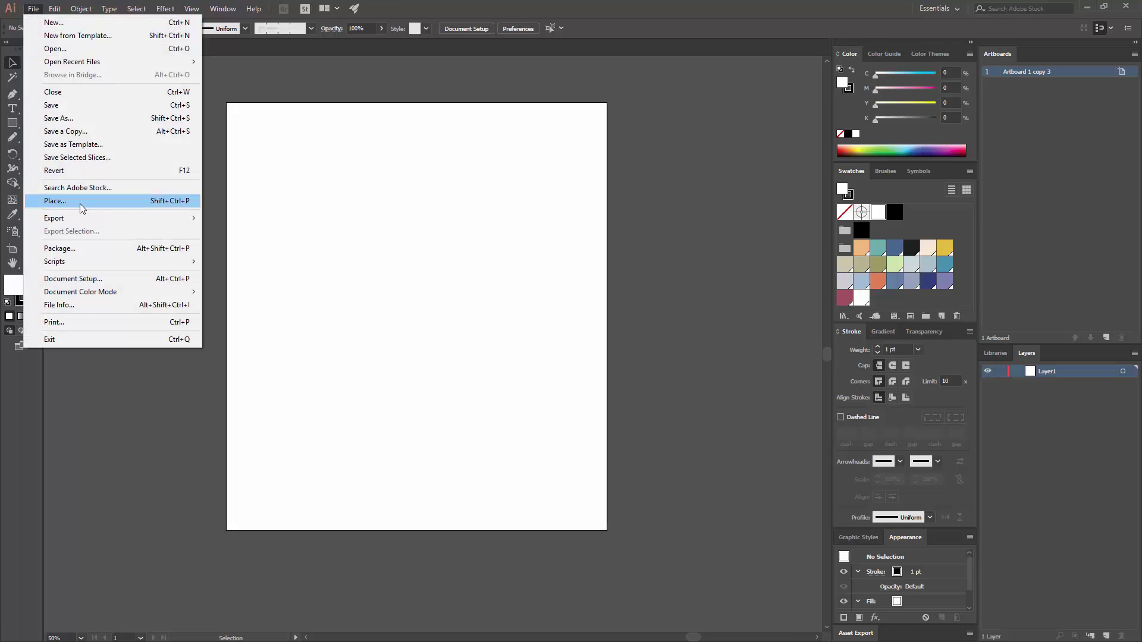
pyautogui.click(461, 258)
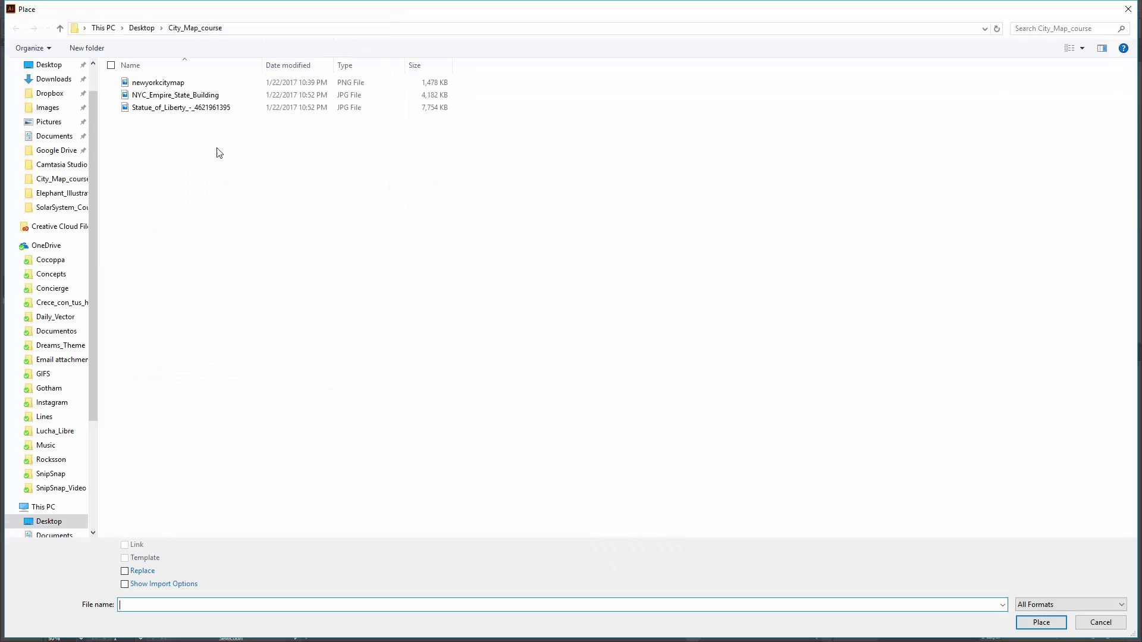
pyautogui.moveTo(219, 152); pyautogui.dragTo(158, 82)
pyautogui.click(1052, 621)
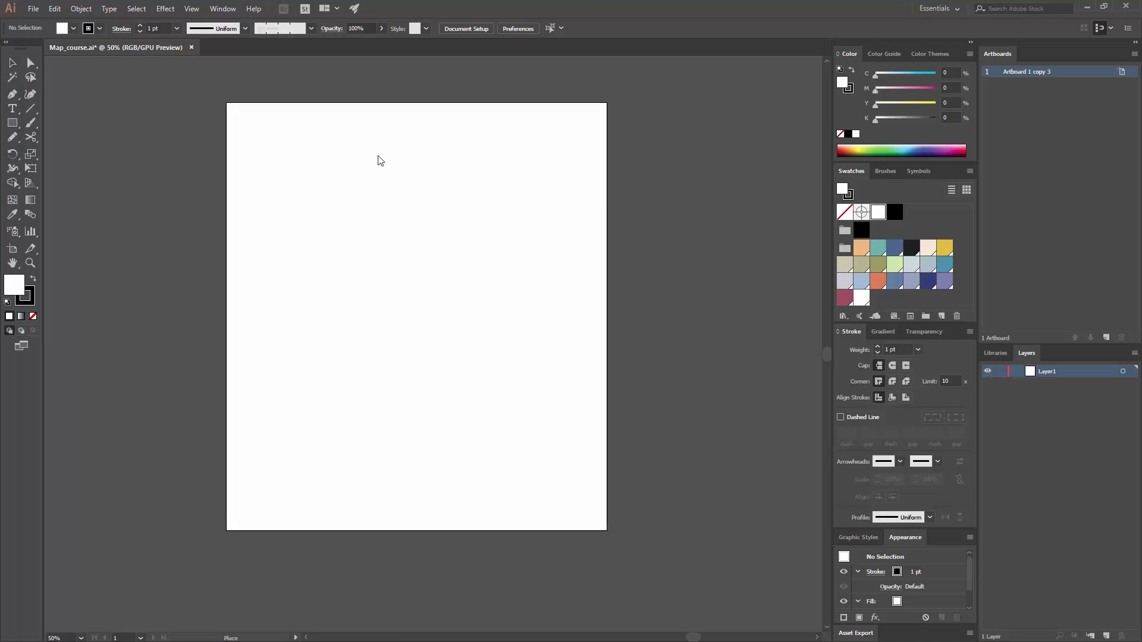
pyautogui.click(377, 141)
pyautogui.click(390, 139)
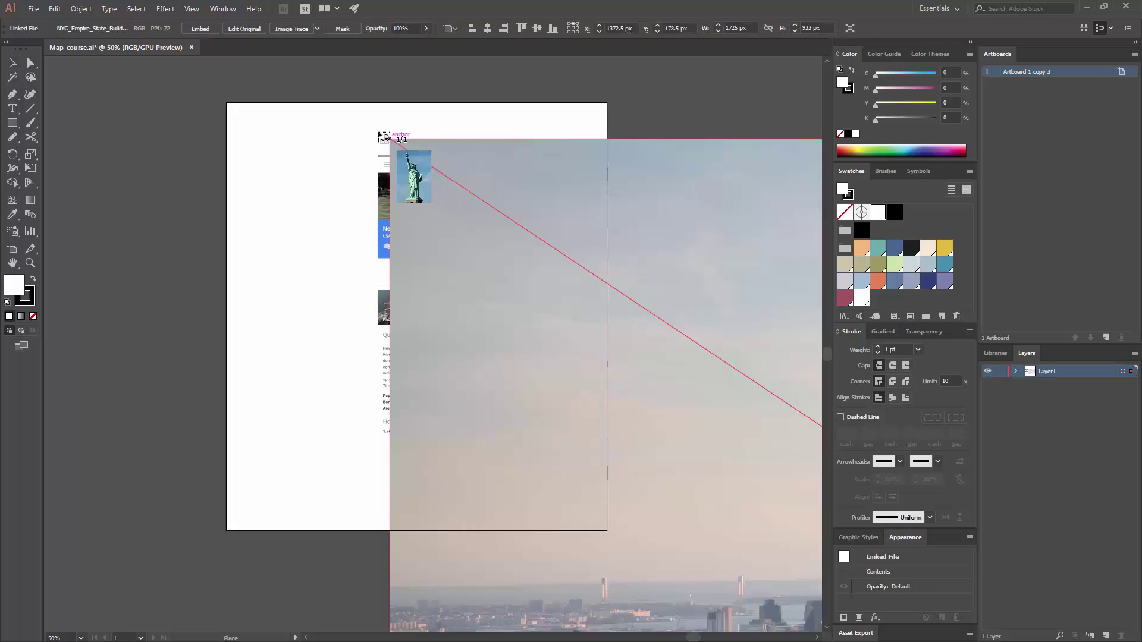
pyautogui.click(365, 125)
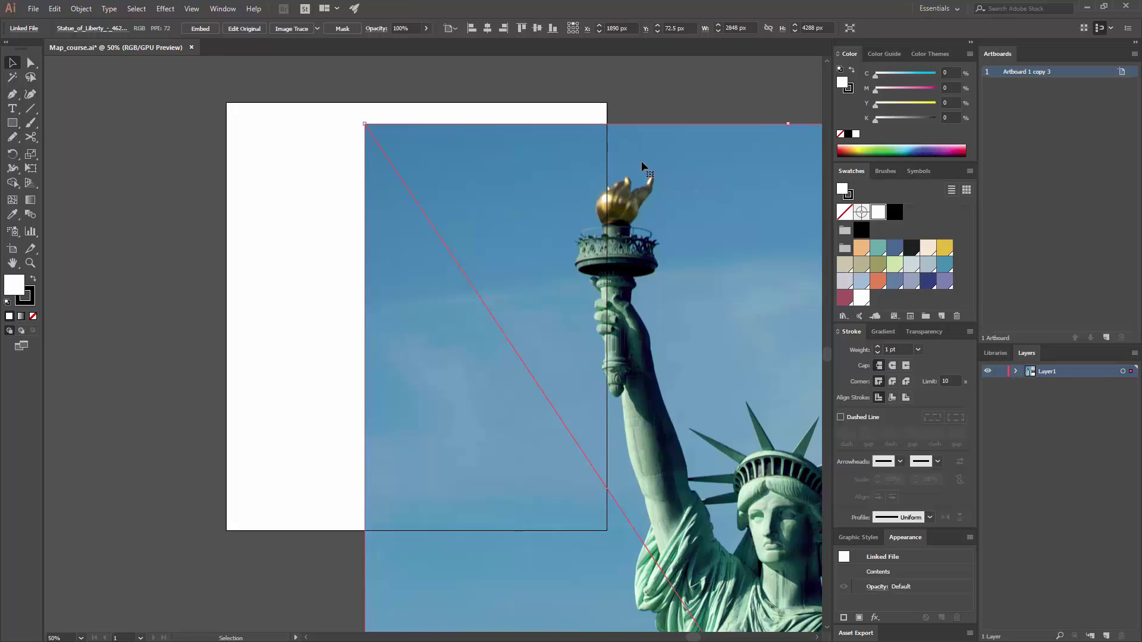
# Step: Shrink the Statue of Liberty and Empire State Building photos
pyautogui.hotkey('ctrl', '-')
pyautogui.hotkey('ctrl', '-')
pyautogui.hotkey('ctrl', '-')
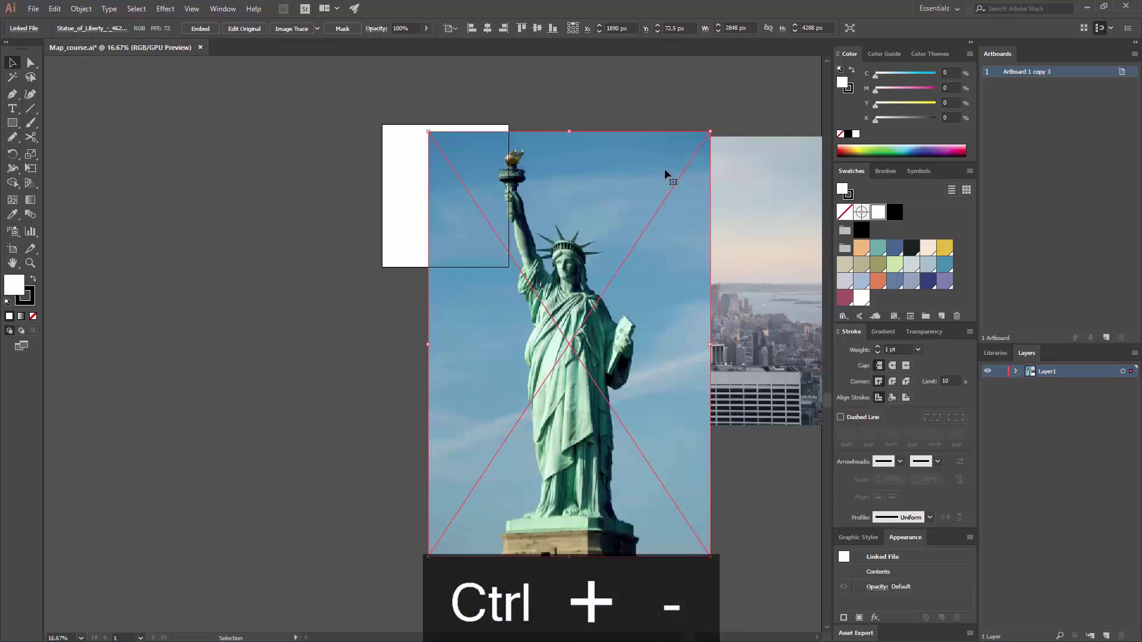
pyautogui.press('space')
pyautogui.moveTo(695, 189); pyautogui.dragTo(536, 233)
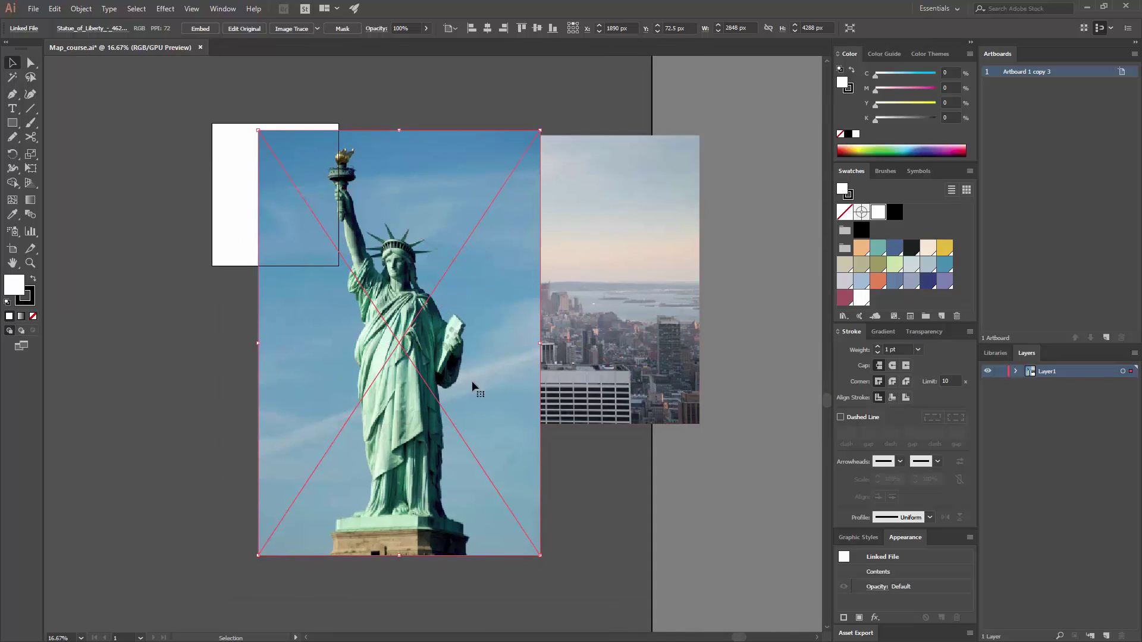
pyautogui.moveTo(539, 556)
pyautogui.mouseDown()
pyautogui.moveTo(527, 433)
pyautogui.moveTo(505, 395)
pyautogui.moveTo(491, 434)
pyautogui.moveTo(365, 224)
pyautogui.moveTo(340, 194)
pyautogui.moveTo(307, 202)
pyautogui.moveTo(373, 154)
pyautogui.mouseUp()
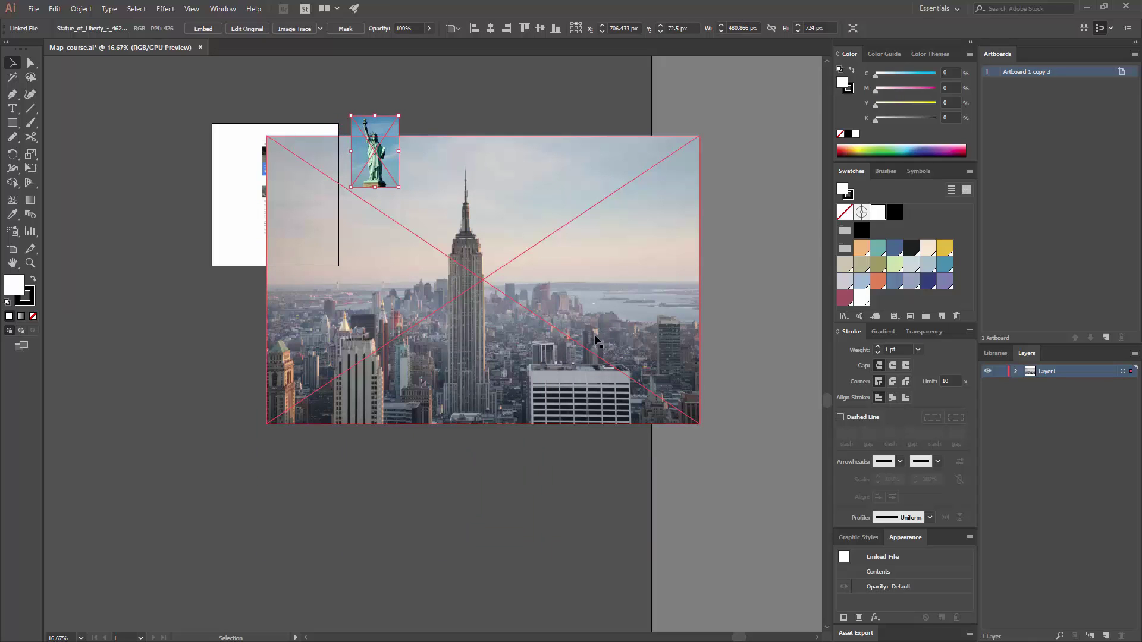
pyautogui.click(625, 375)
pyautogui.moveTo(699, 423)
pyautogui.mouseDown()
pyautogui.moveTo(402, 270)
pyautogui.moveTo(304, 192)
pyautogui.moveTo(394, 228)
pyautogui.moveTo(327, 176)
pyautogui.moveTo(434, 149)
pyautogui.mouseUp()
pyautogui.click(428, 235)
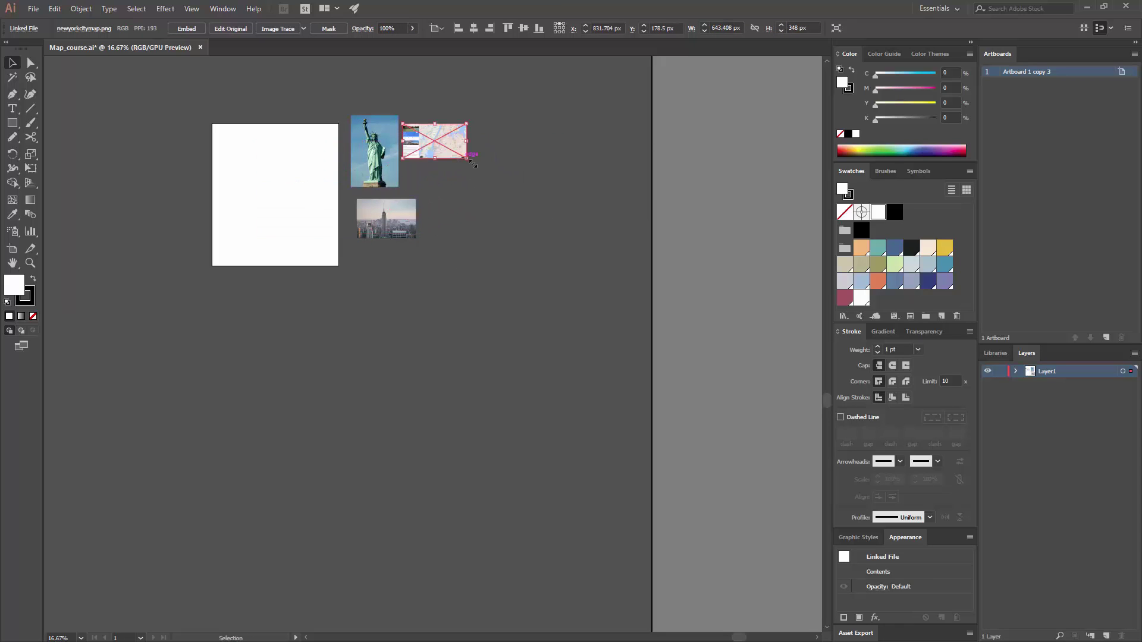
pyautogui.click(490, 170)
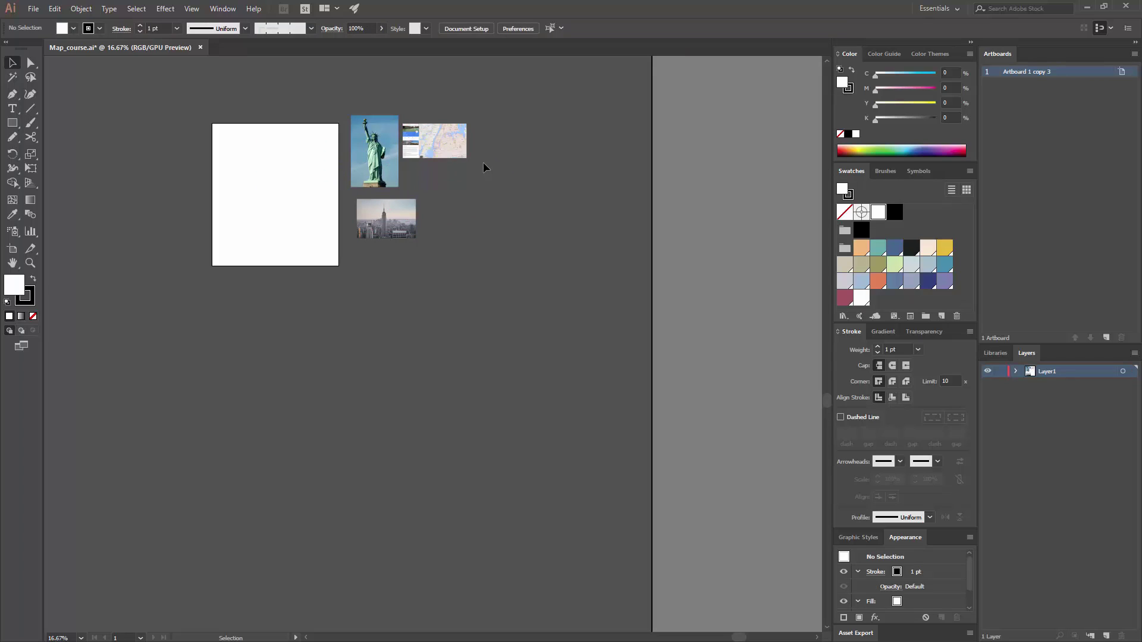
# Step: Enlarge the NYC map and arrange the two landmark photos side by side below it
pyautogui.hotkey('ctrl', '=')
pyautogui.hotkey('ctrl', '=')
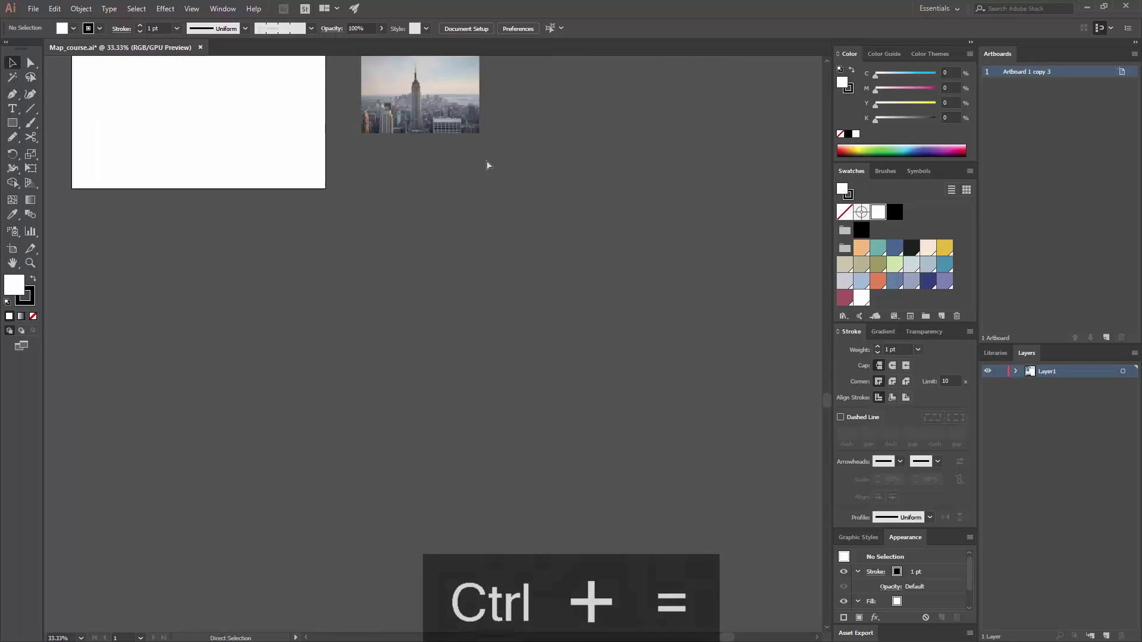
pyautogui.hotkey('ctrl', '=')
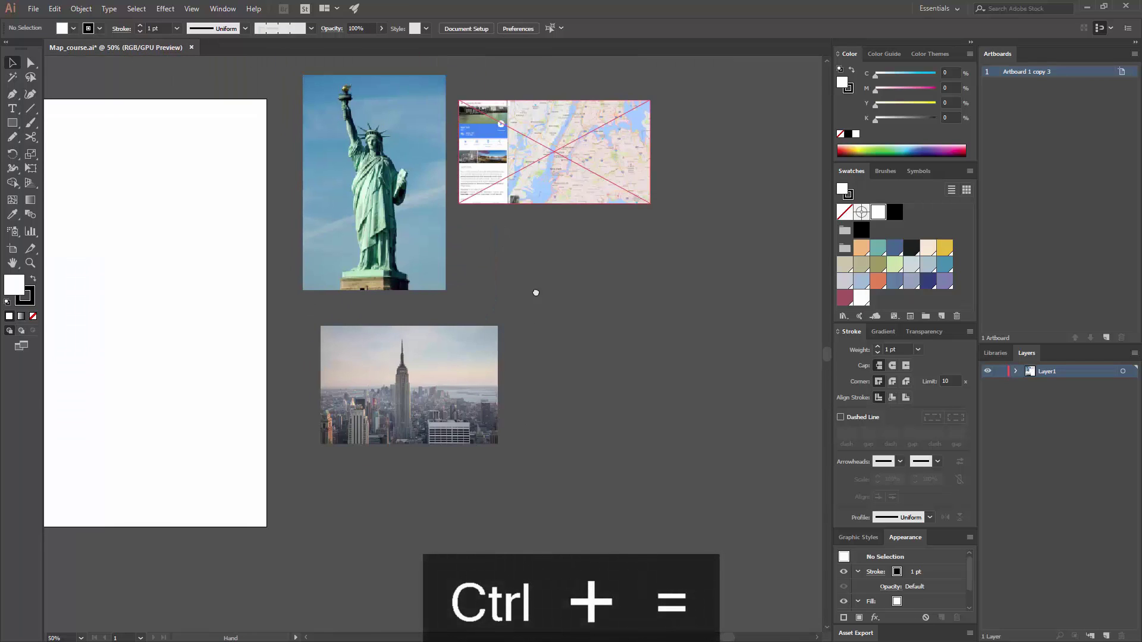
pyautogui.moveTo(537, 183); pyautogui.dragTo(547, 176)
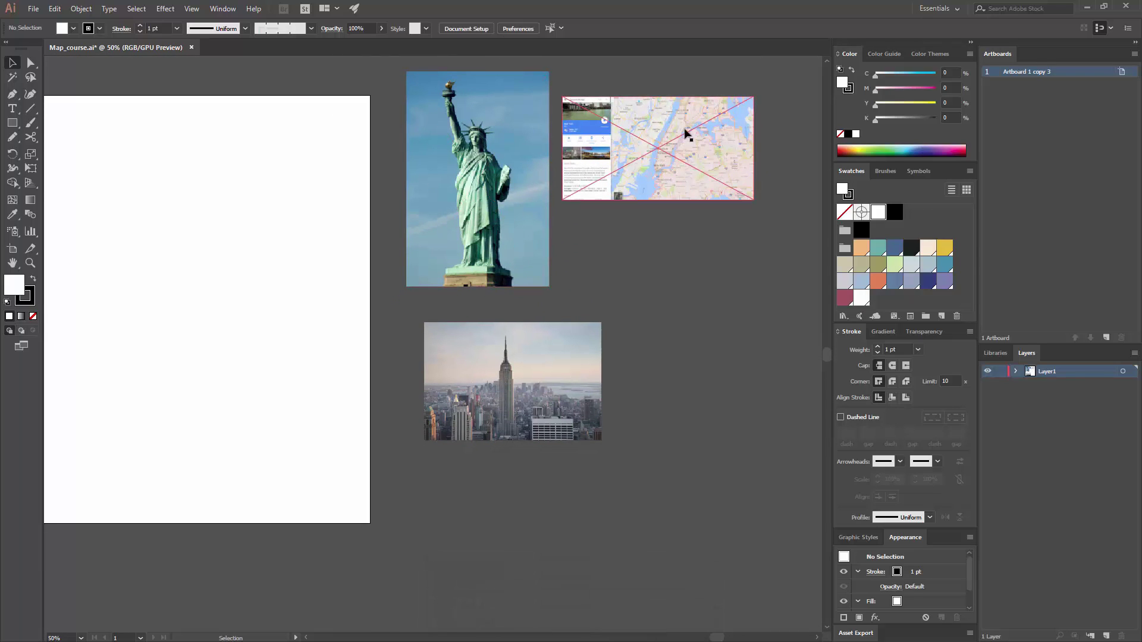
pyautogui.click(565, 200)
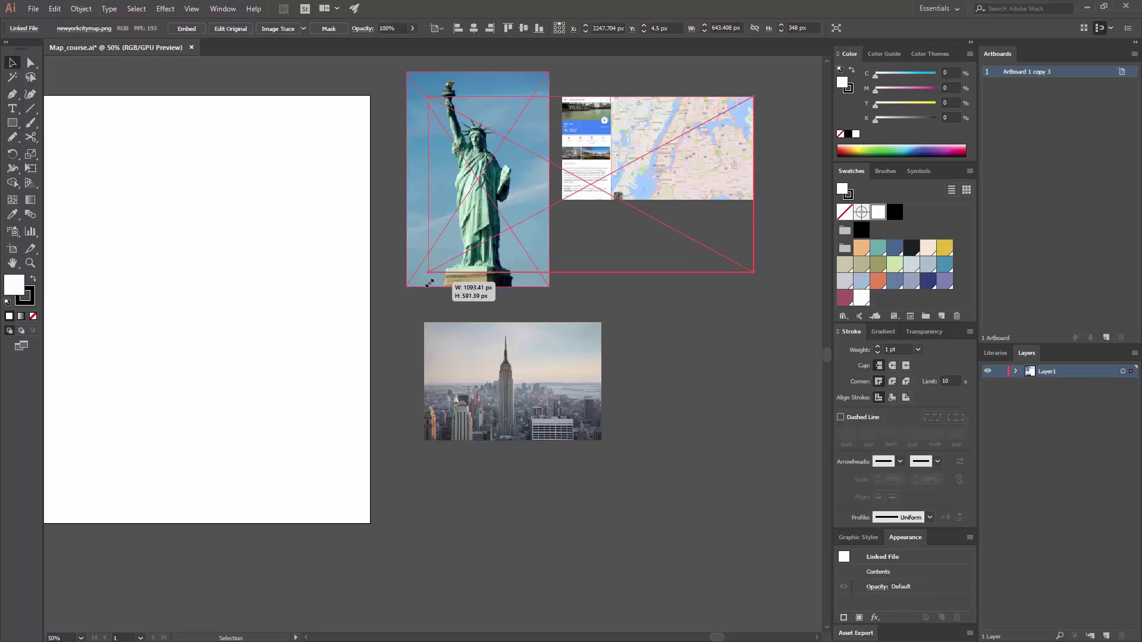
pyautogui.moveTo(564, 201); pyautogui.dragTo(429, 273)
pyautogui.moveTo(618, 170)
pyautogui.mouseDown()
pyautogui.moveTo(699, 256)
pyautogui.moveTo(577, 184)
pyautogui.mouseUp()
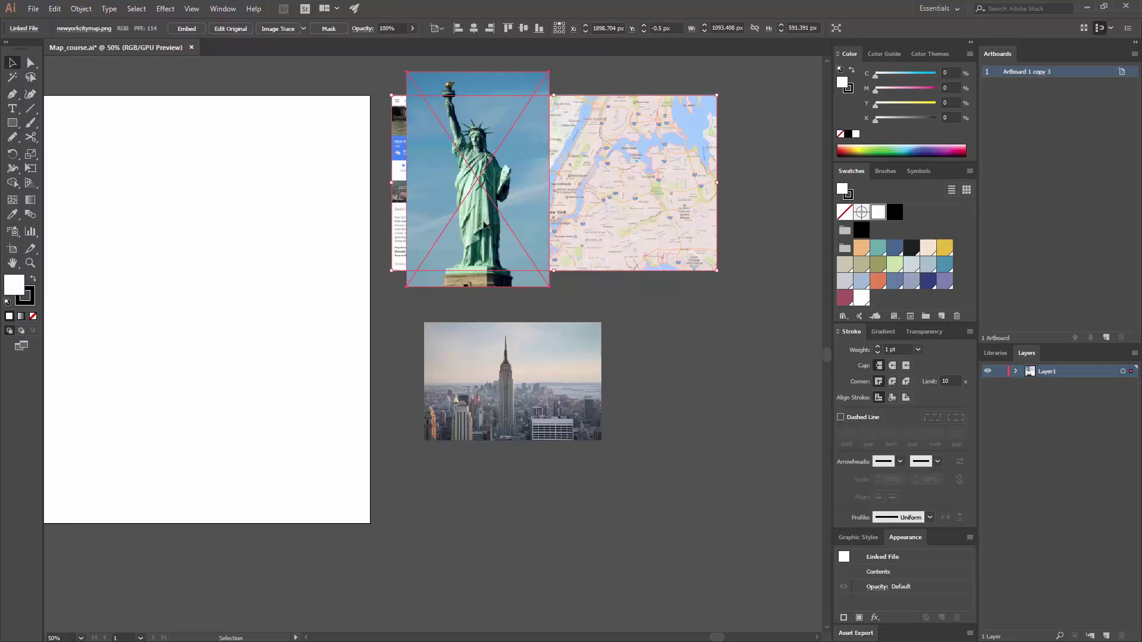
pyautogui.moveTo(486, 226); pyautogui.dragTo(471, 435)
pyautogui.click(549, 388)
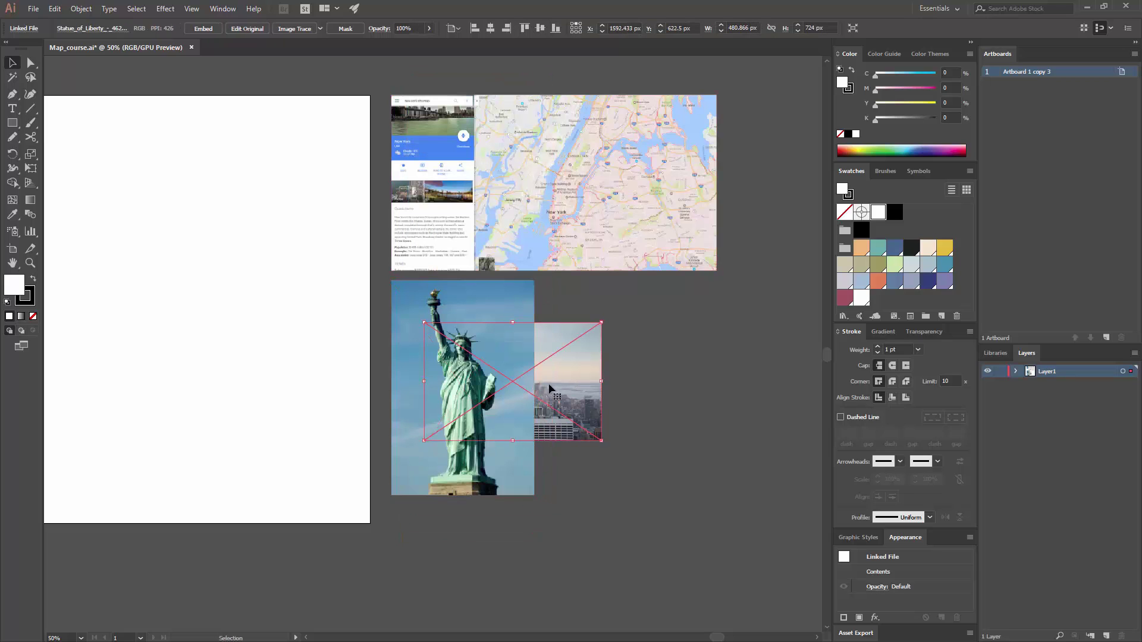
pyautogui.moveTo(583, 352); pyautogui.dragTo(681, 319)
pyautogui.click(752, 342)
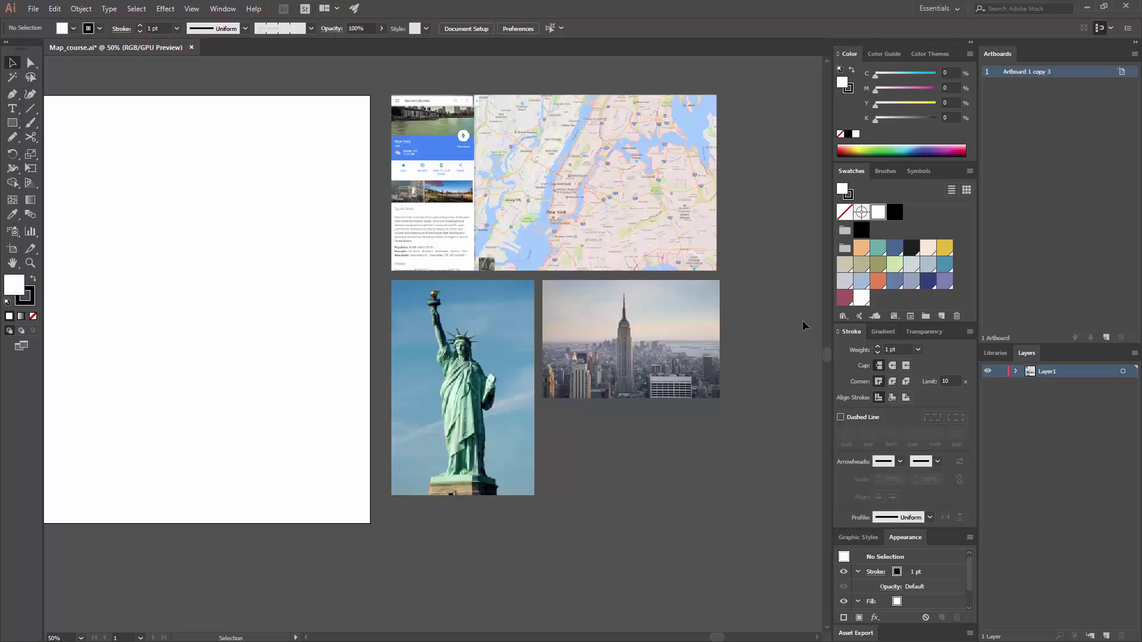
# Step: Lock all reference images with Object > Lock > Selection and confirm a marquee selects nothing
pyautogui.hotkey('ctrl', 'a')
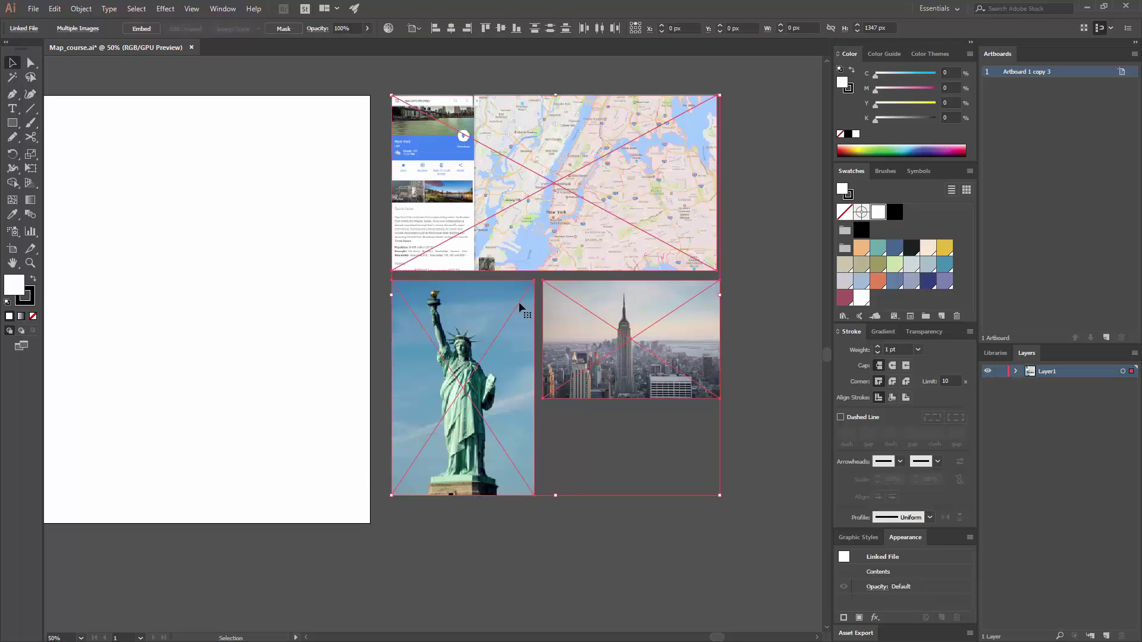
pyautogui.click(71, 13)
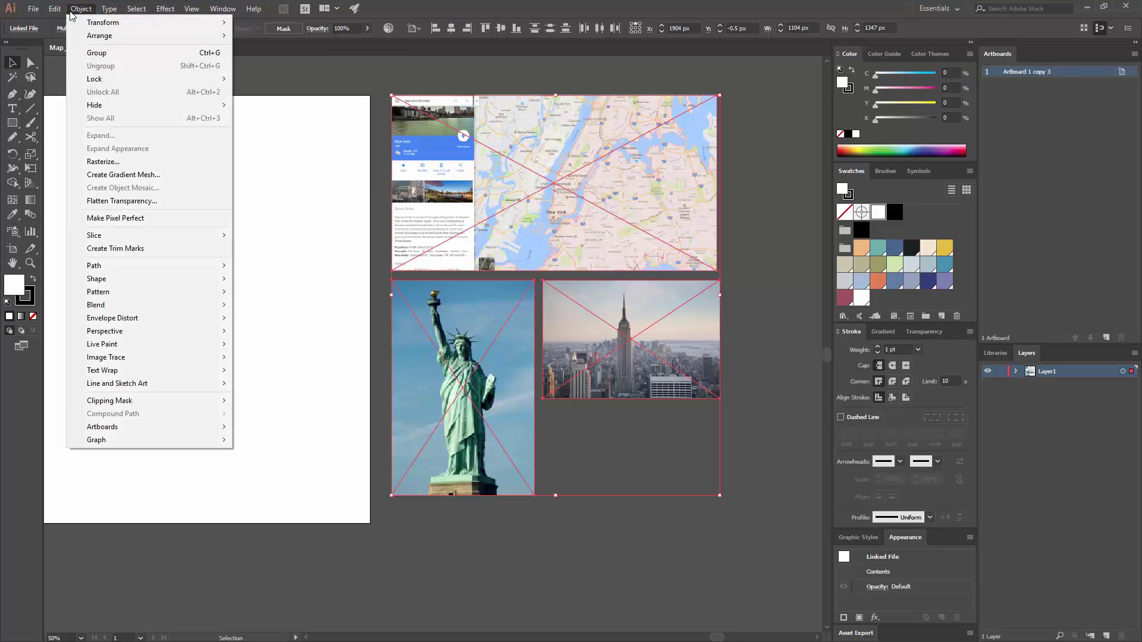
pyautogui.moveTo(143, 79)
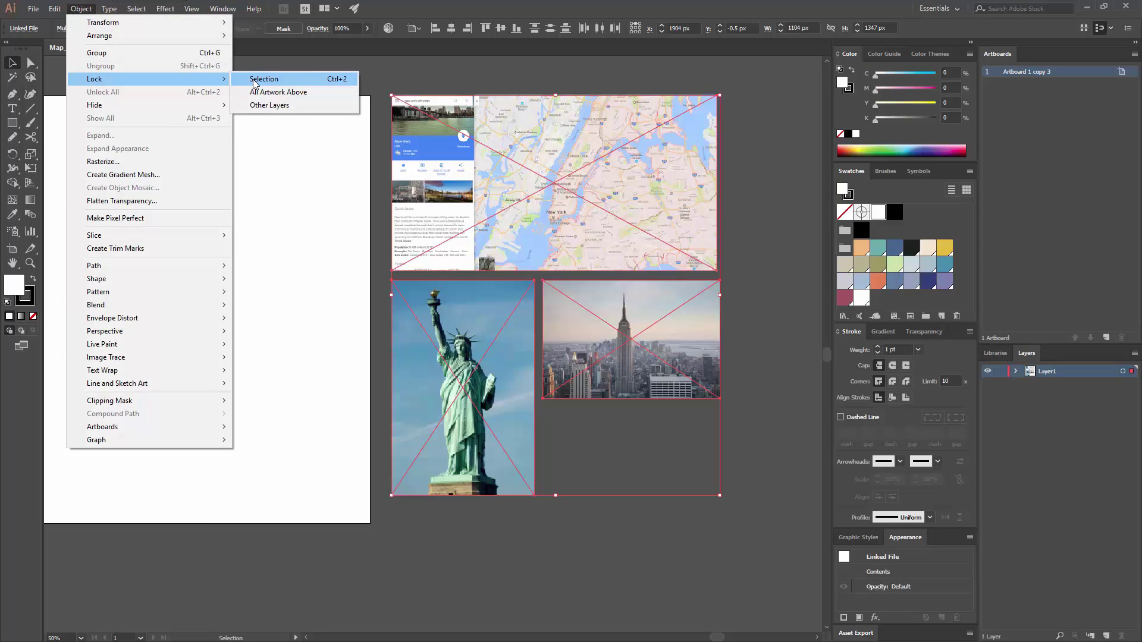
pyautogui.click(254, 84)
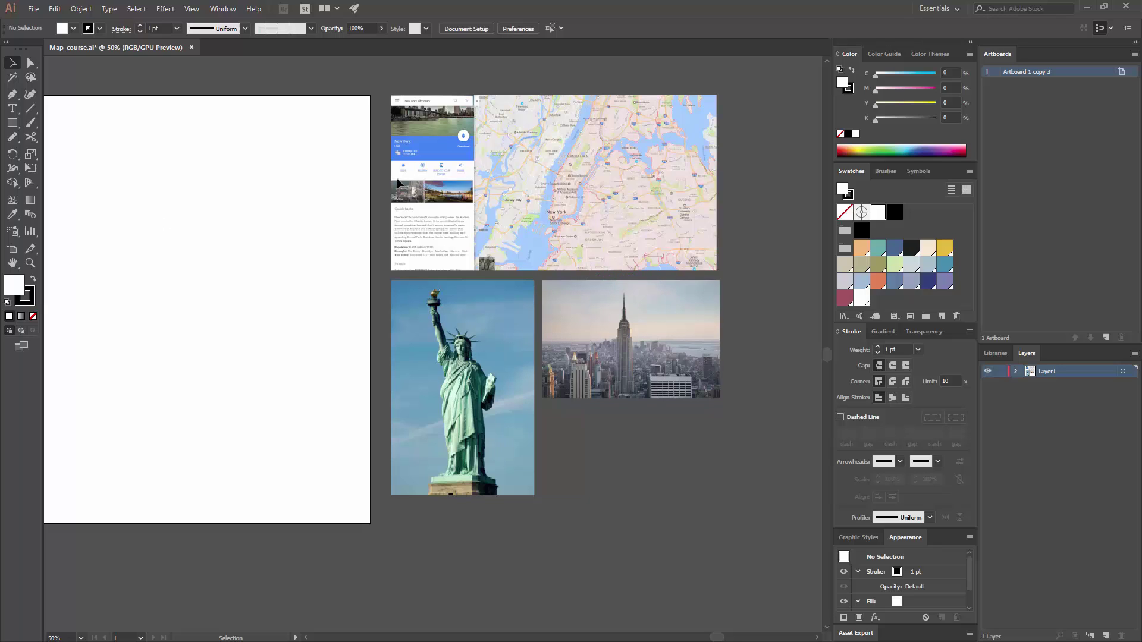
pyautogui.moveTo(468, 180); pyautogui.dragTo(610, 399)
# Step: Run Object > Unlock All, deselect, then select all the reference images with Ctrl+A
pyautogui.click(80, 8)
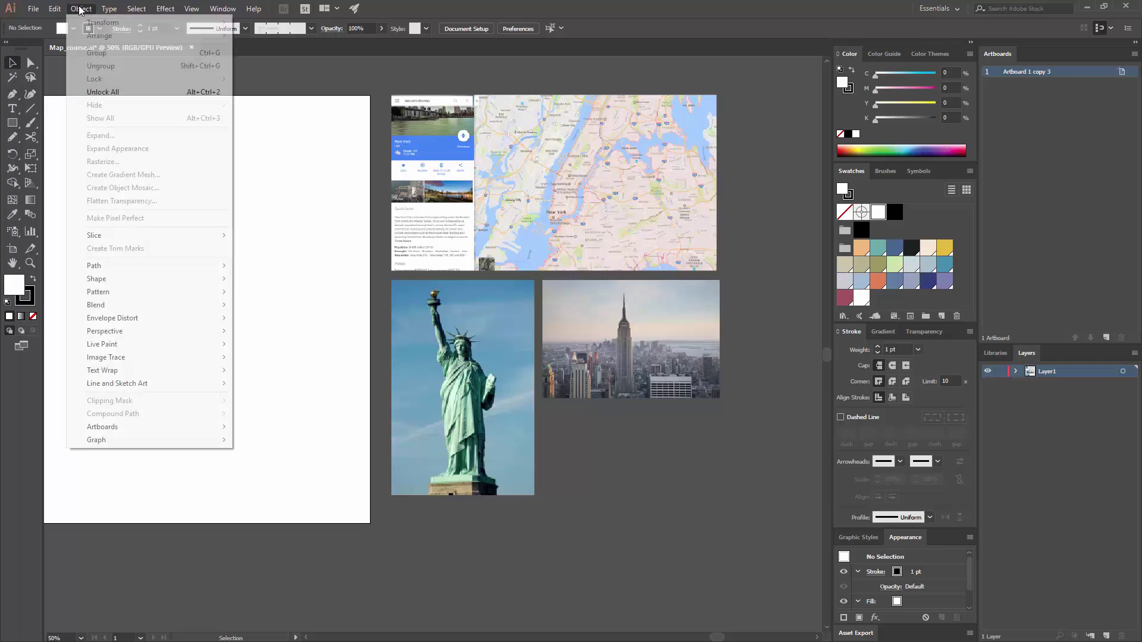
pyautogui.click(116, 93)
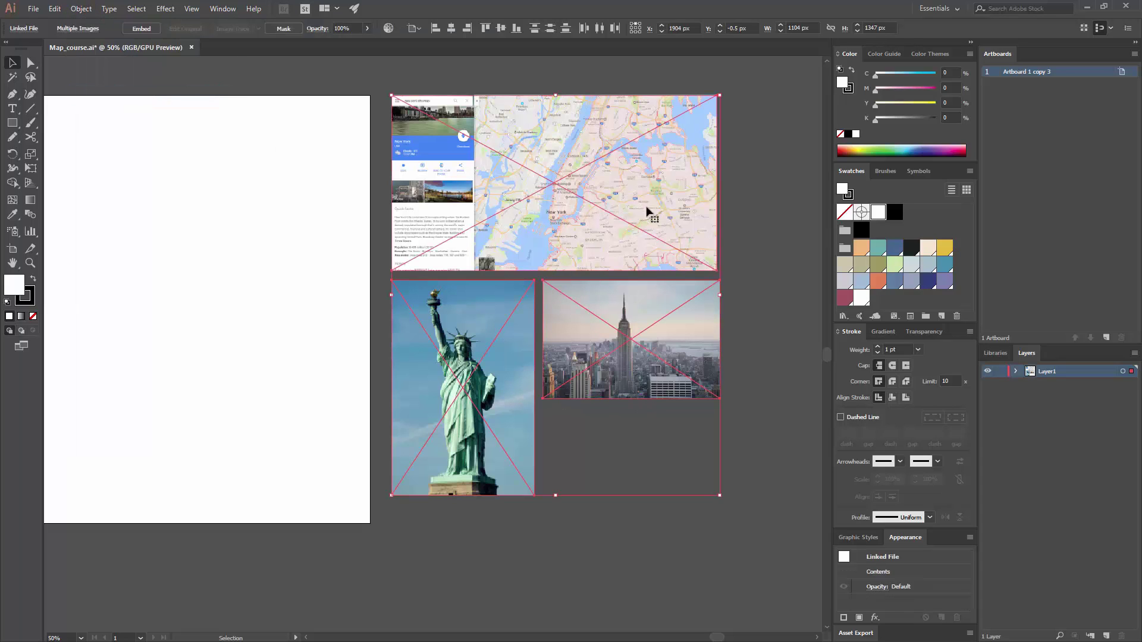
pyautogui.click(797, 452)
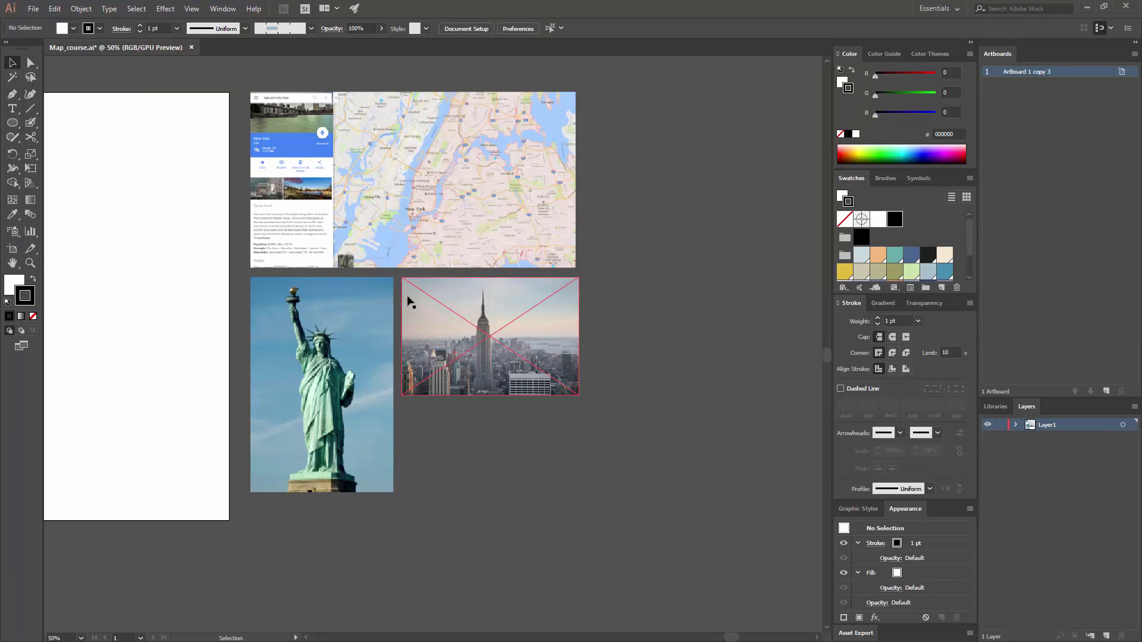
pyautogui.hotkey('ctrl', 'a')
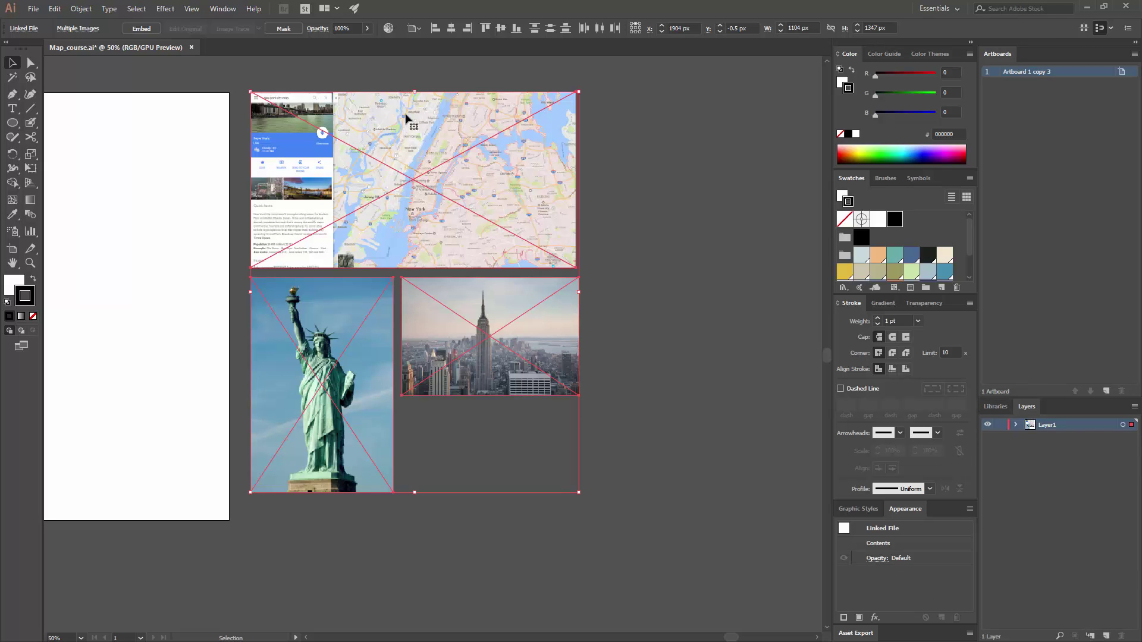
# Step: Open the Layers panel from the Window menu and lock Layer1
pyautogui.click(223, 9)
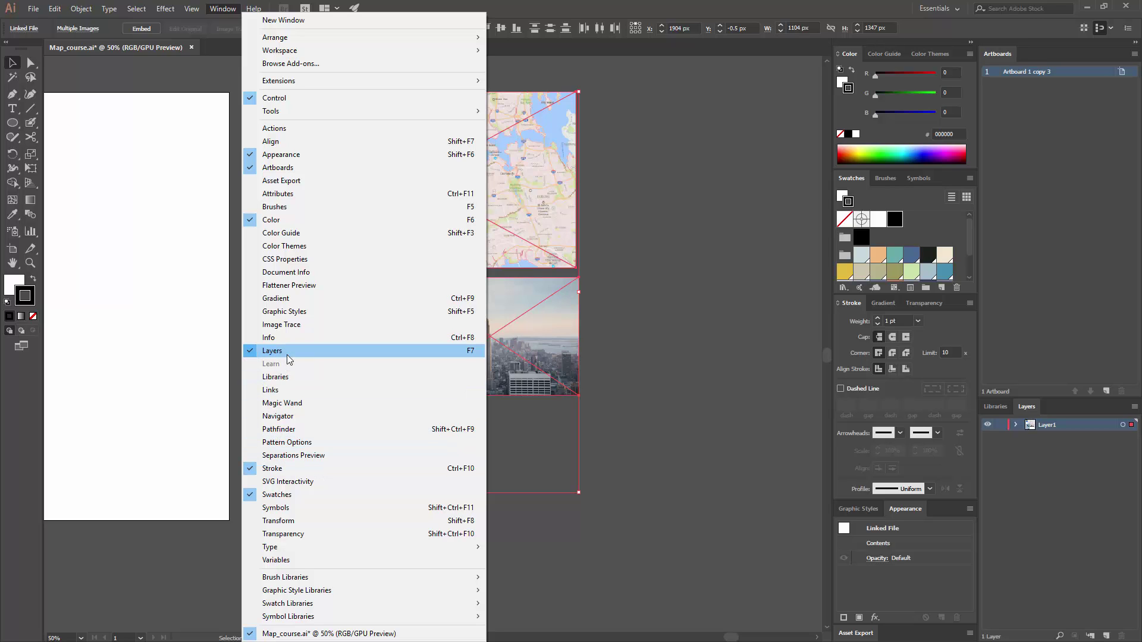
pyautogui.click(338, 351)
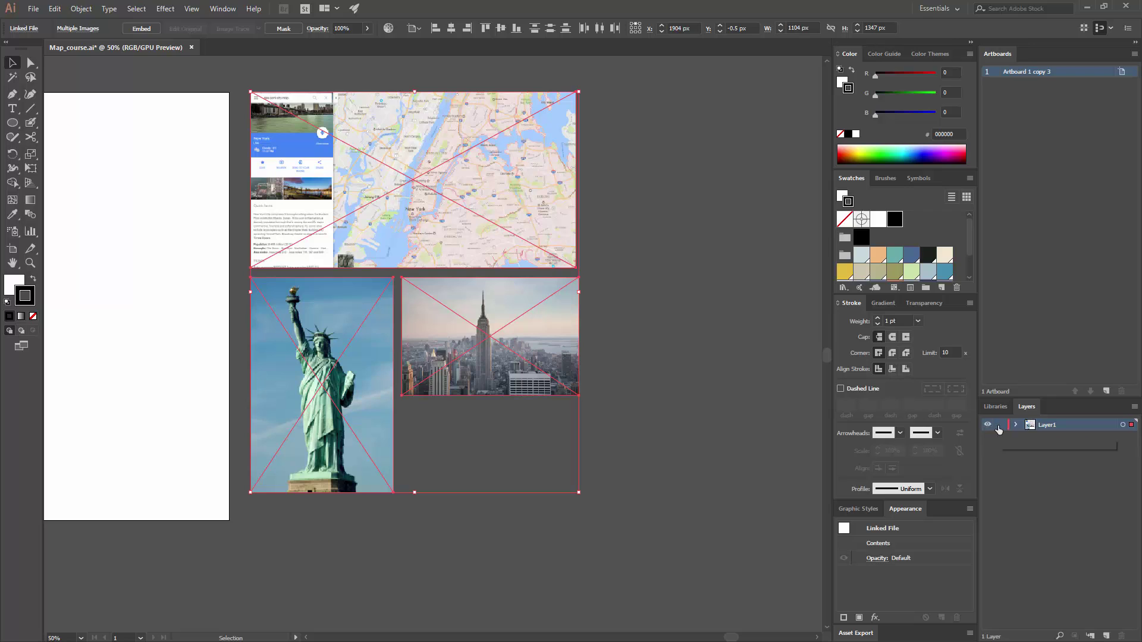
pyautogui.click(999, 426)
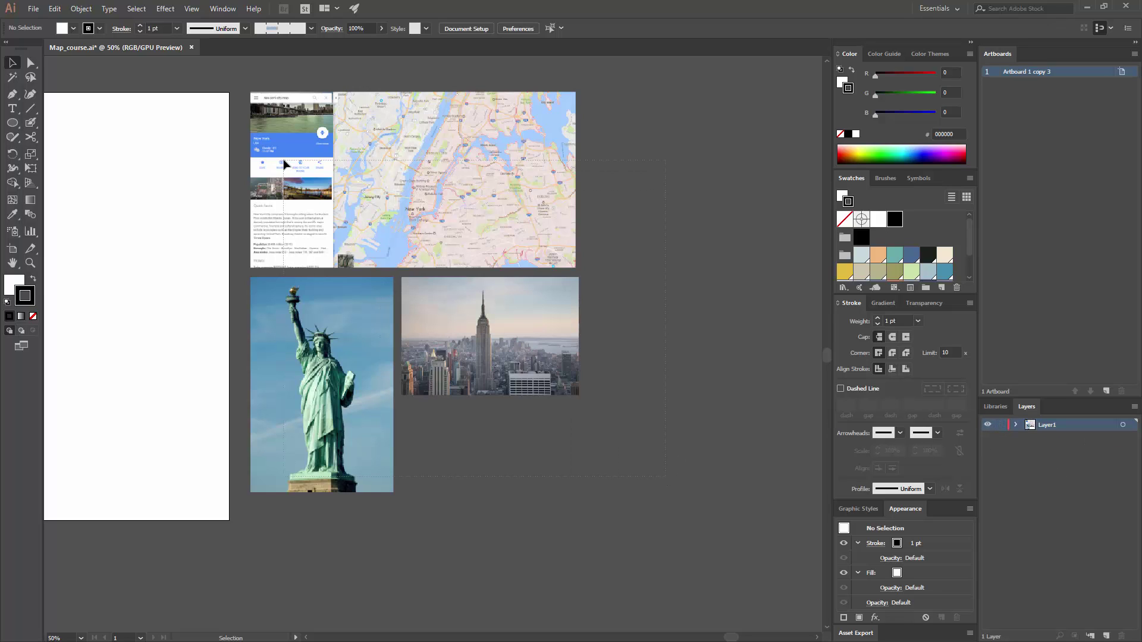
# Step: Select the map and both landmark photos with Ctrl+A and open the Object menu
pyautogui.hotkey('ctrl', 'a')
pyautogui.click(81, 9)
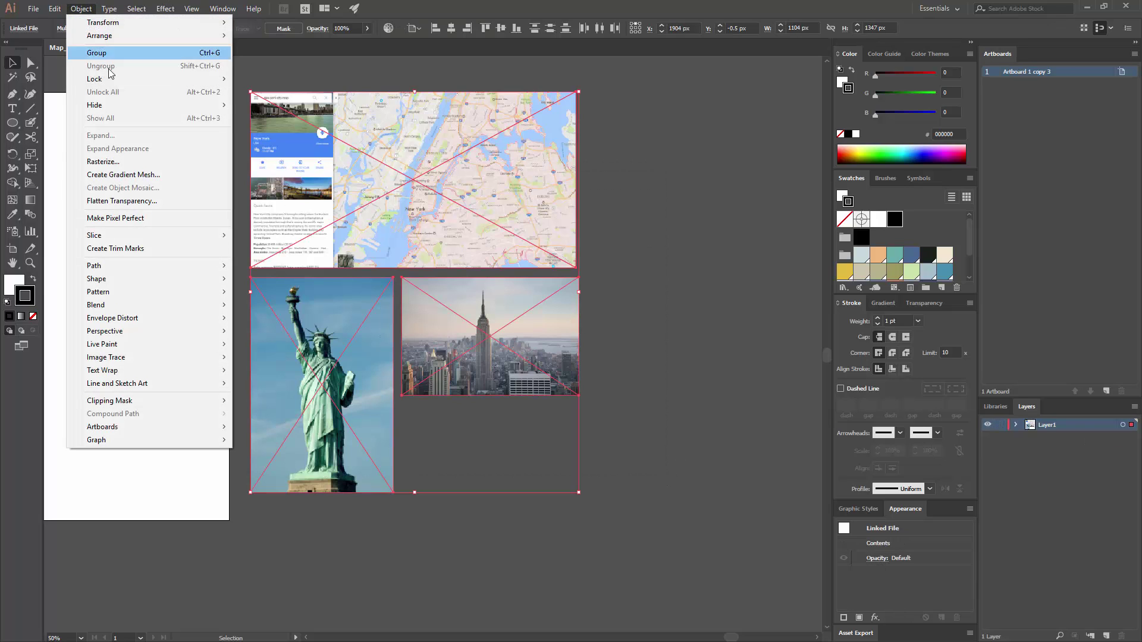